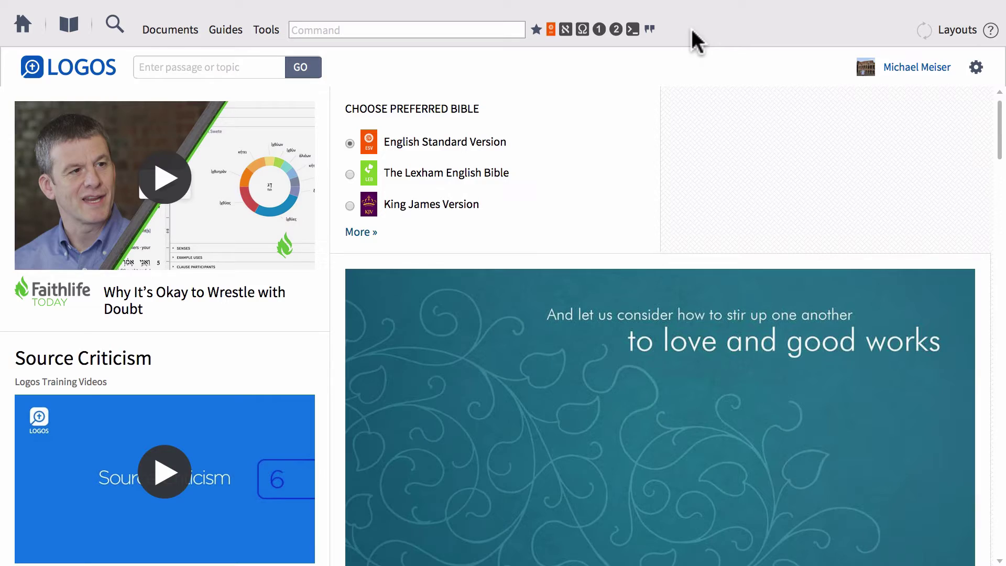
Switch to the Chrome window showing the Faithlife group's Documents tab.
key(ctrl+Left)
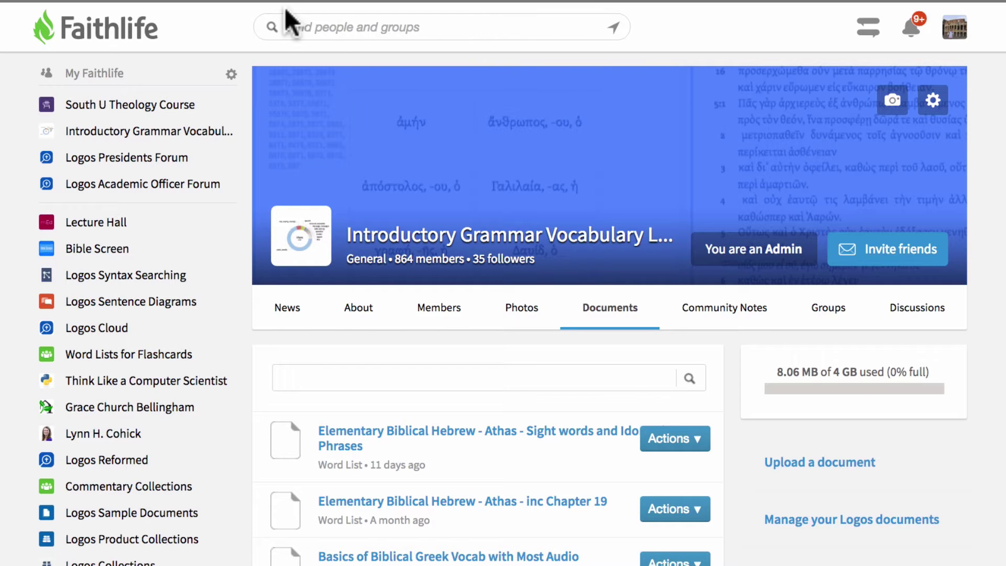
Search Faithlife Groups for 'introductory' and open the Introductory Grammar Vocabulary Lists group.
click(325, 23)
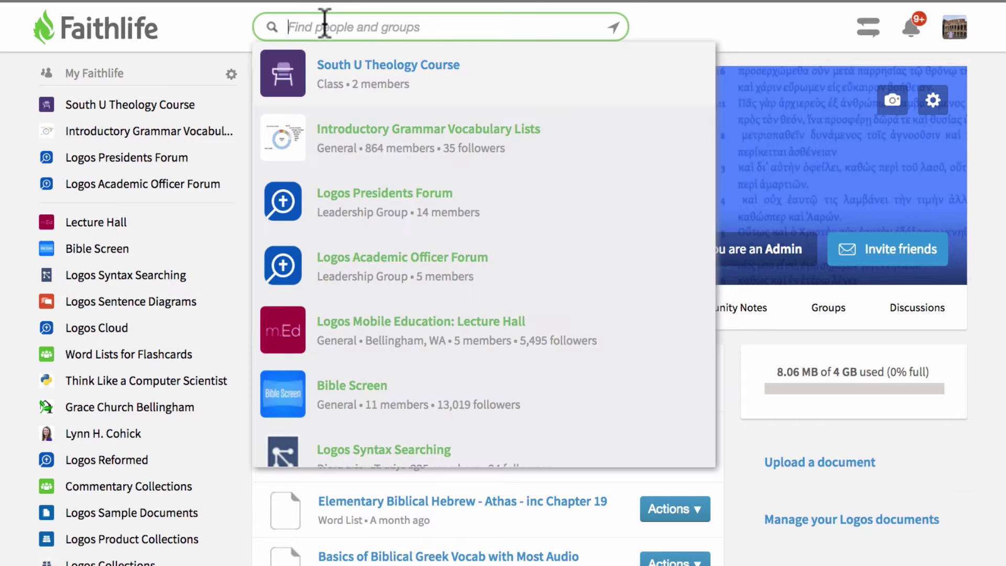
text(introd)
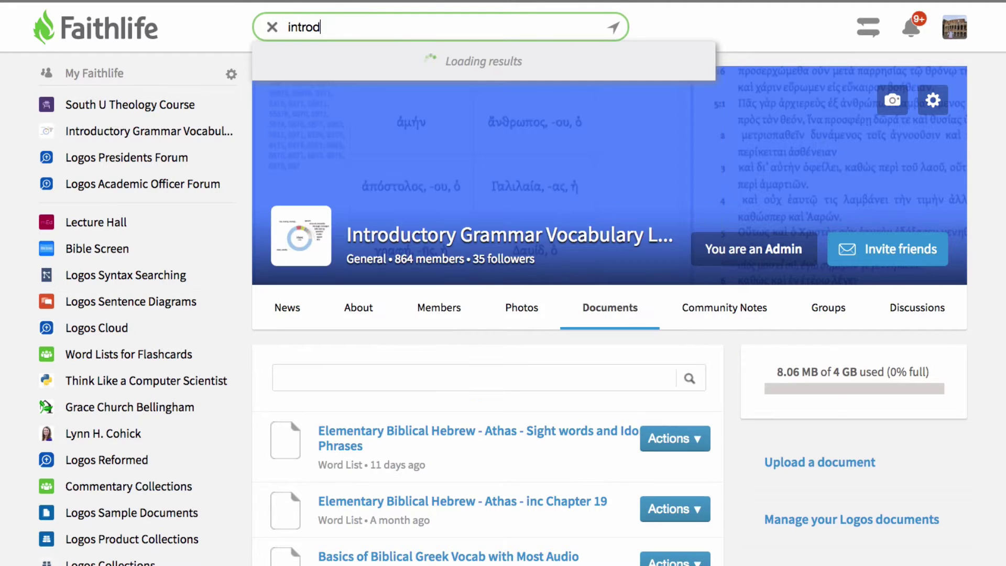
text(uctory)
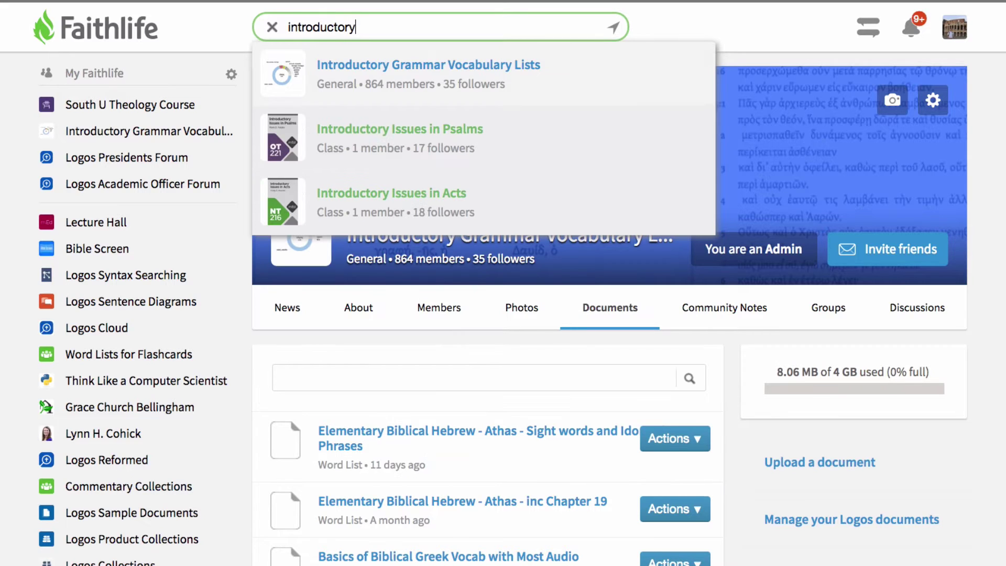
click(358, 66)
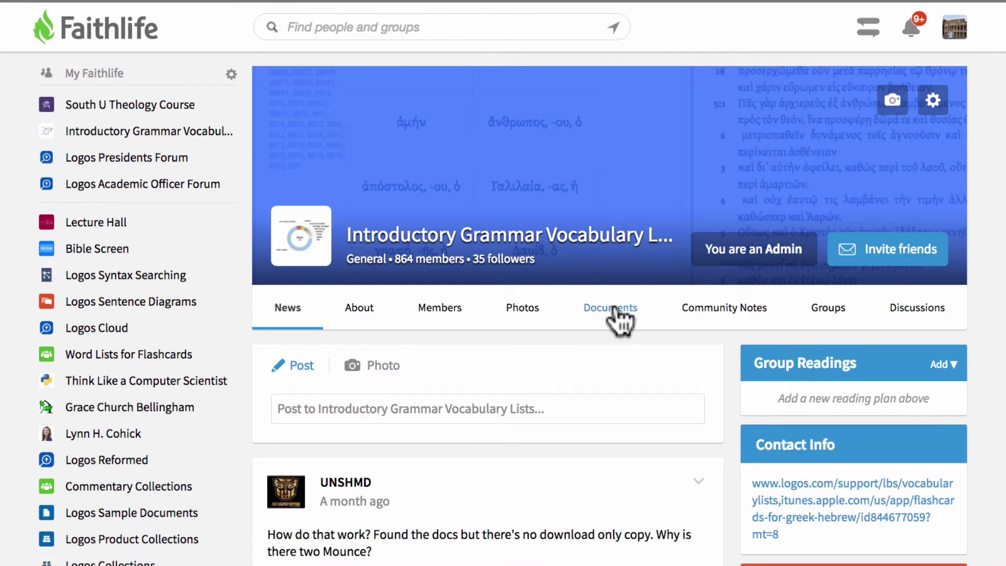
Show the group's Documents and browse through its shared word lists.
click(620, 320)
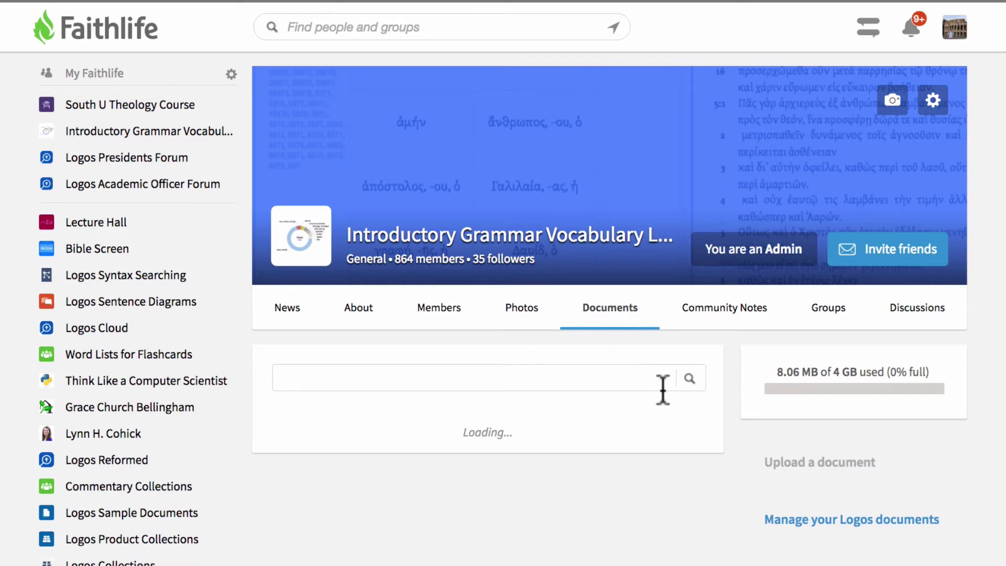
scroll(664, 389, down, 2)
scroll(607, 417, down, 10)
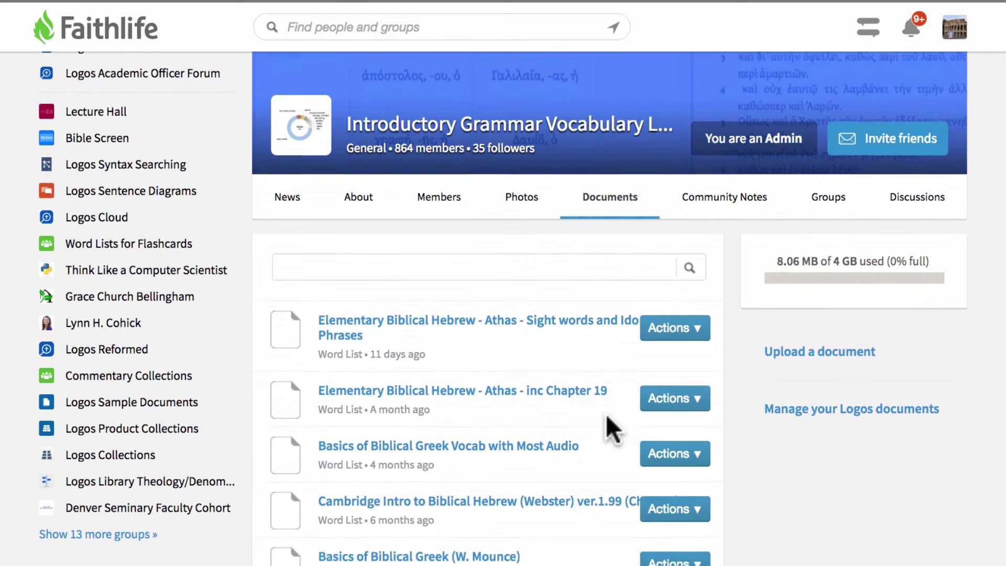
scroll(605, 414, down, 7)
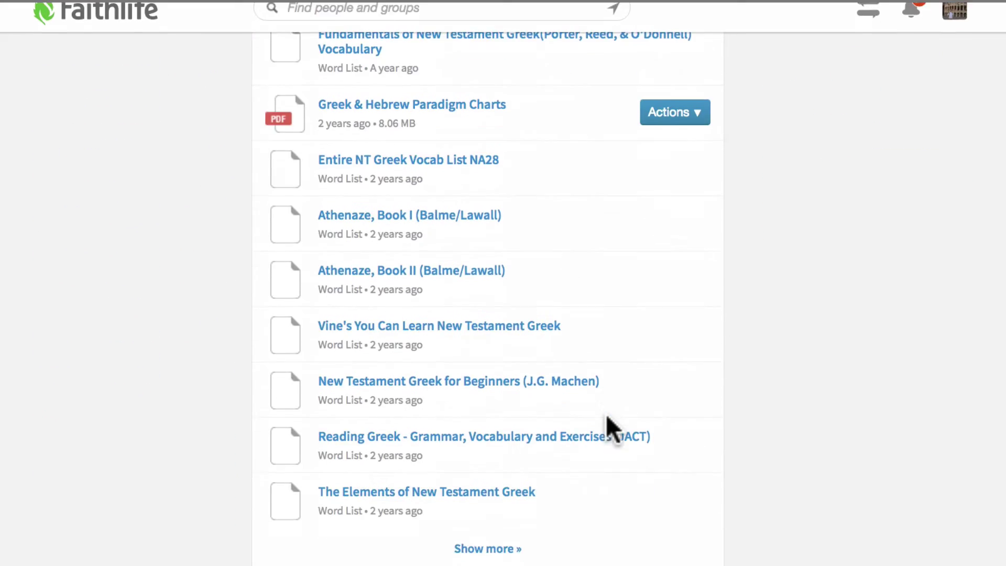
scroll(606, 414, up, 15)
scroll(606, 414, up, 1)
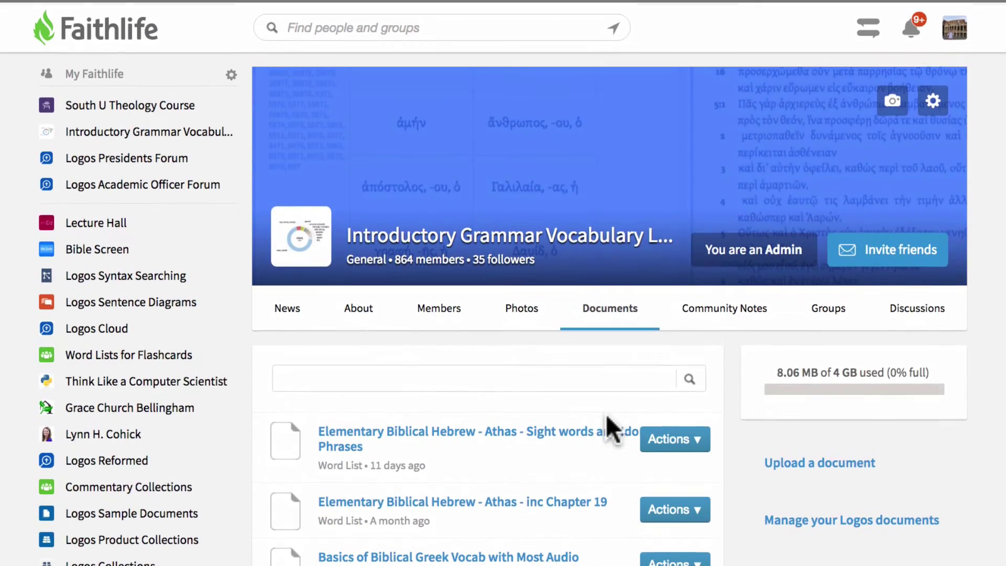
scroll(532, 404, down, 2)
scroll(533, 406, down, 1)
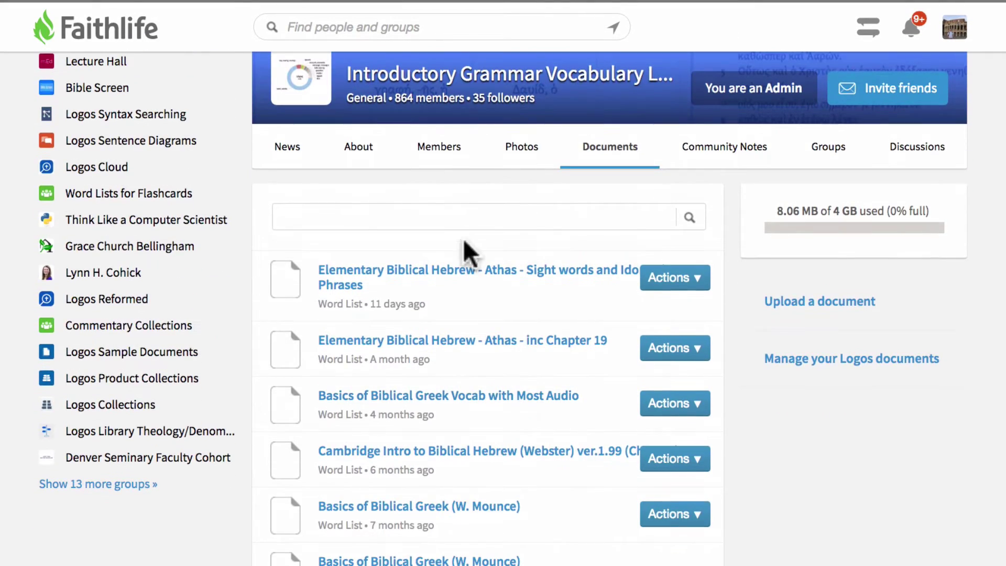
Filter the group's documents by 'basics of biblical' instead of an initial 'mounce' search.
click(431, 217)
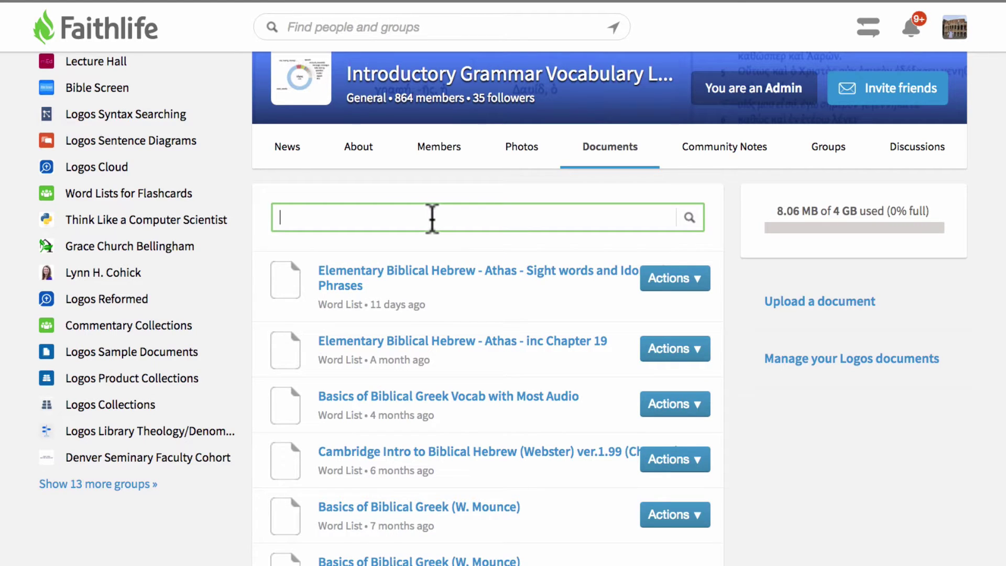
text(mounce)
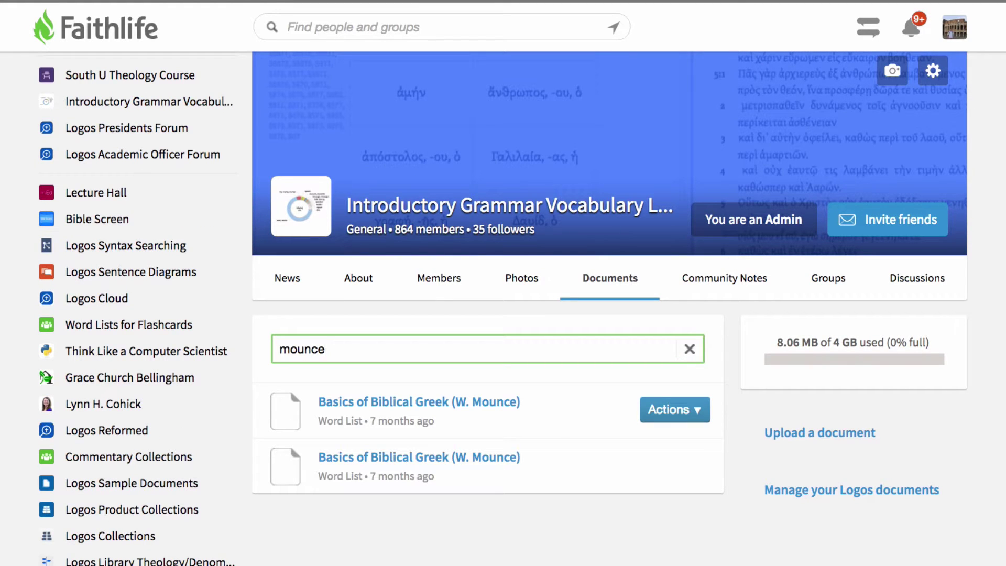
key(BackSpace)
key(BackSpace)
key(BackSpace)
key(BackSpace)
key(BackSpace)
key(BackSpace)
text(basic)
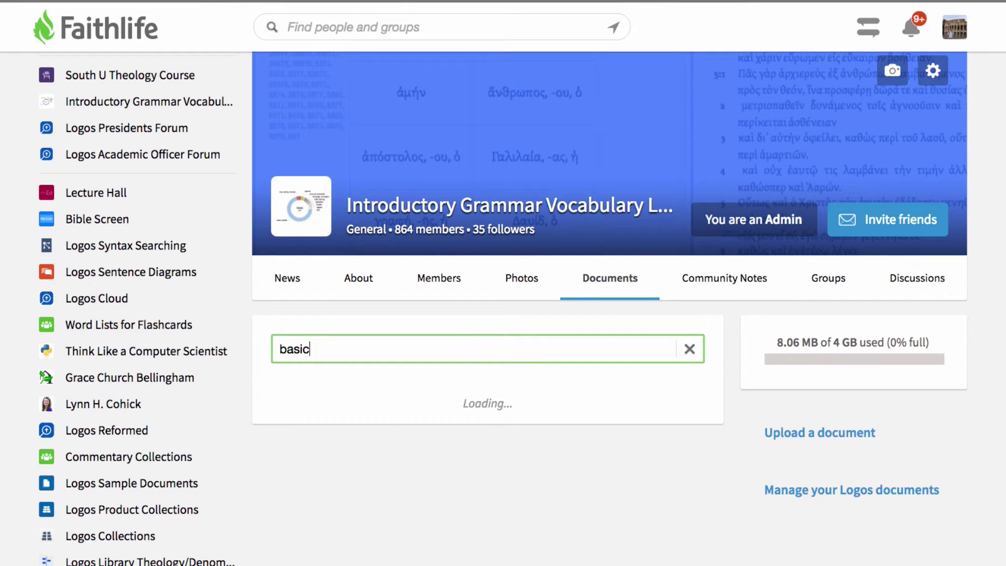
text(s biblical)
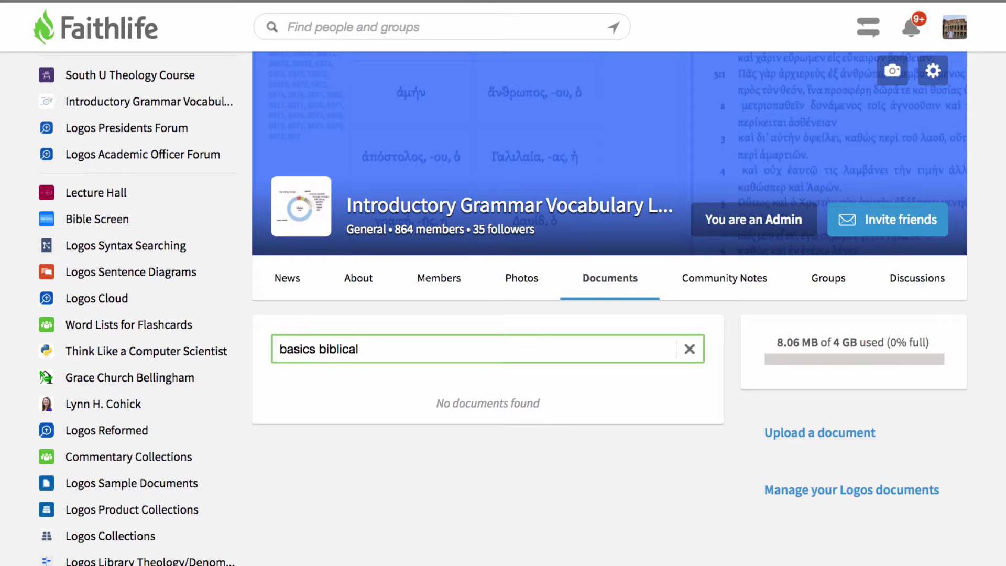
key(ctrl+Left)
text(of)
key(End)
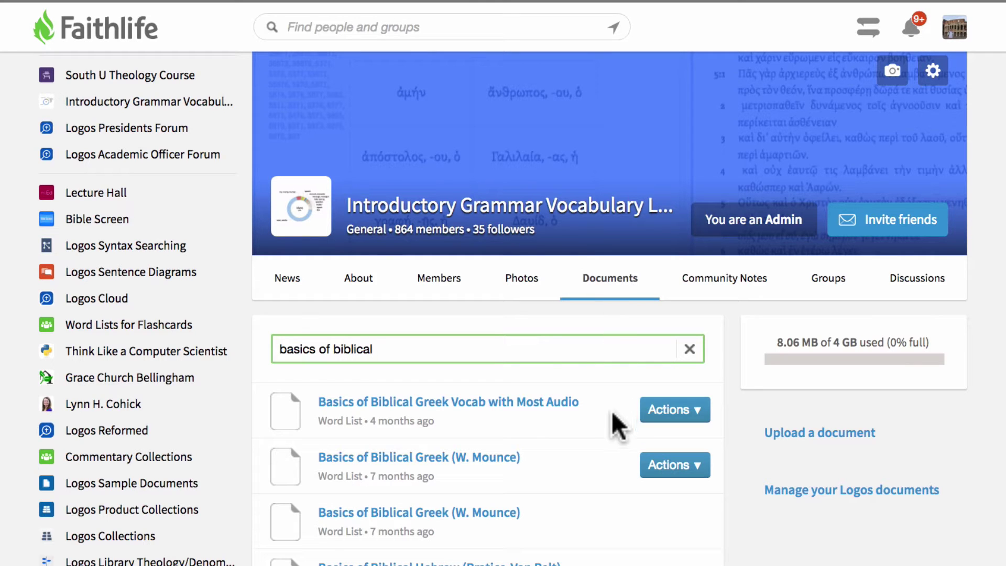
scroll(611, 411, down, 1)
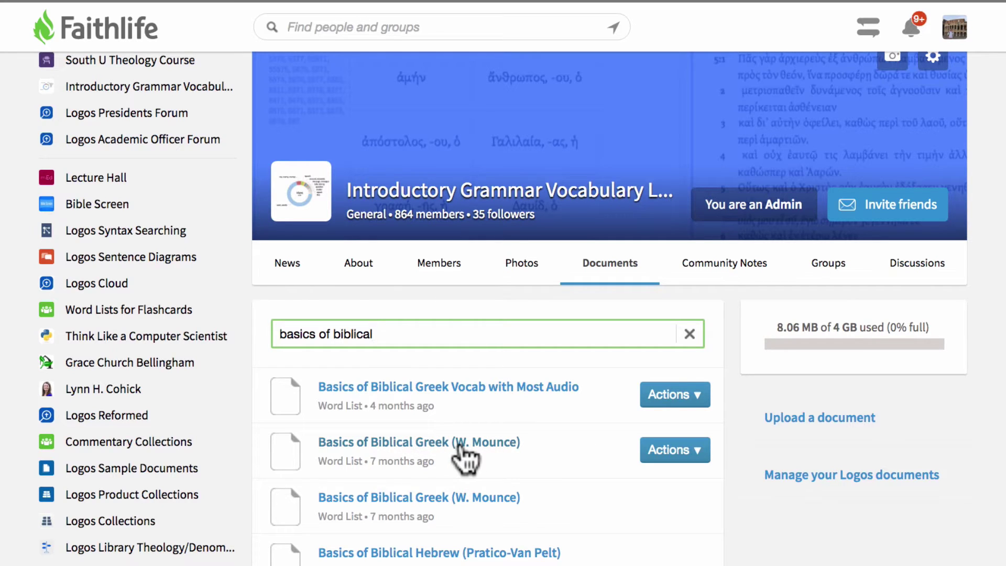
Choose Copy from the Actions menu of Basics of Biblical Greek (W. Mounce).
click(681, 454)
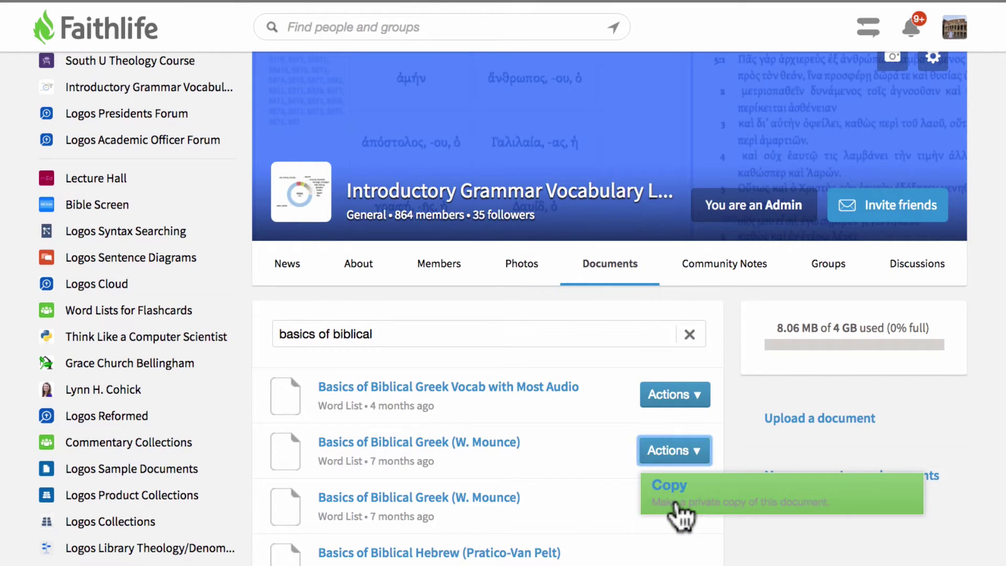
click(595, 503)
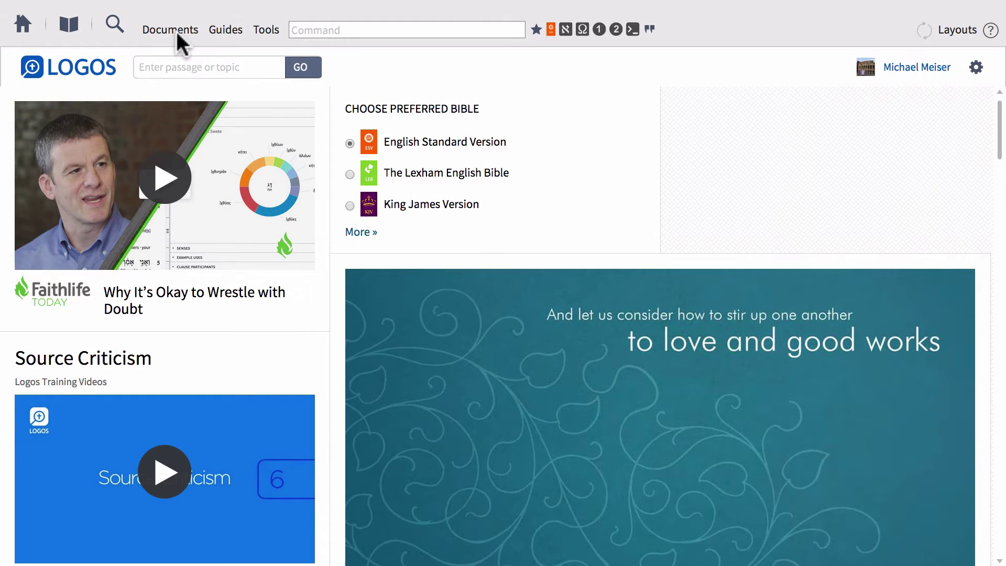
Open Basics of Biblical Greek (W. Mounce) from Documents under Word List.
click(177, 32)
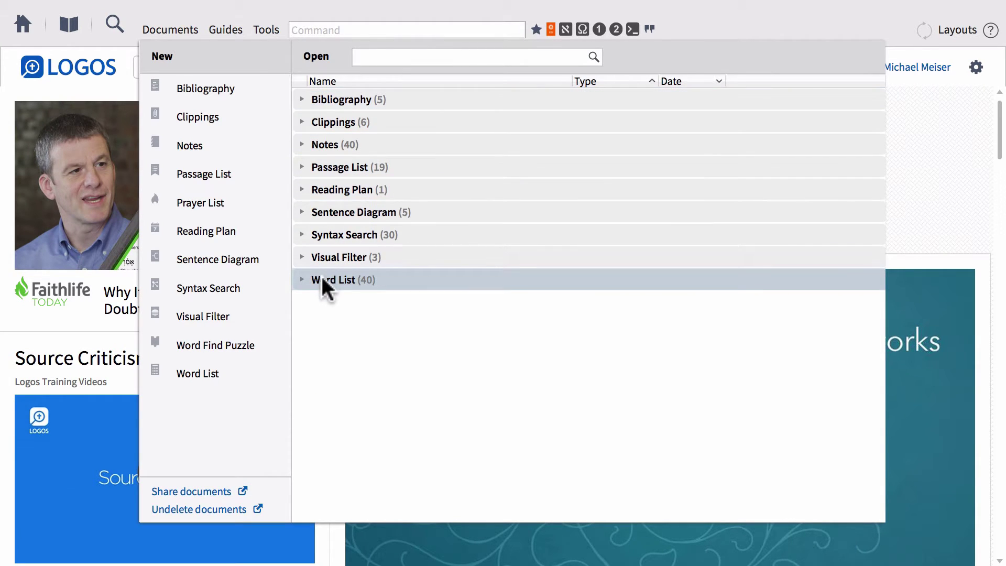
click(301, 280)
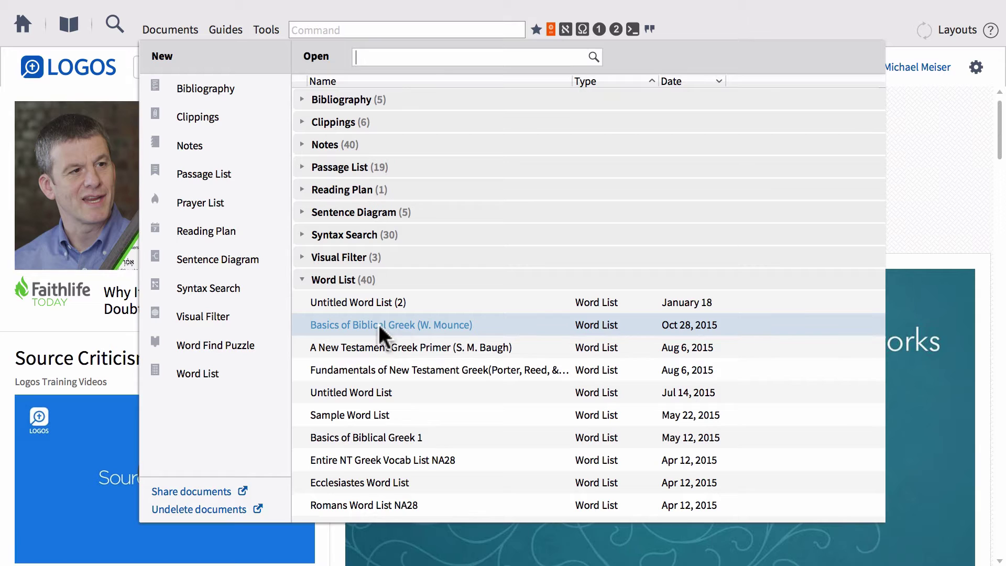
click(404, 323)
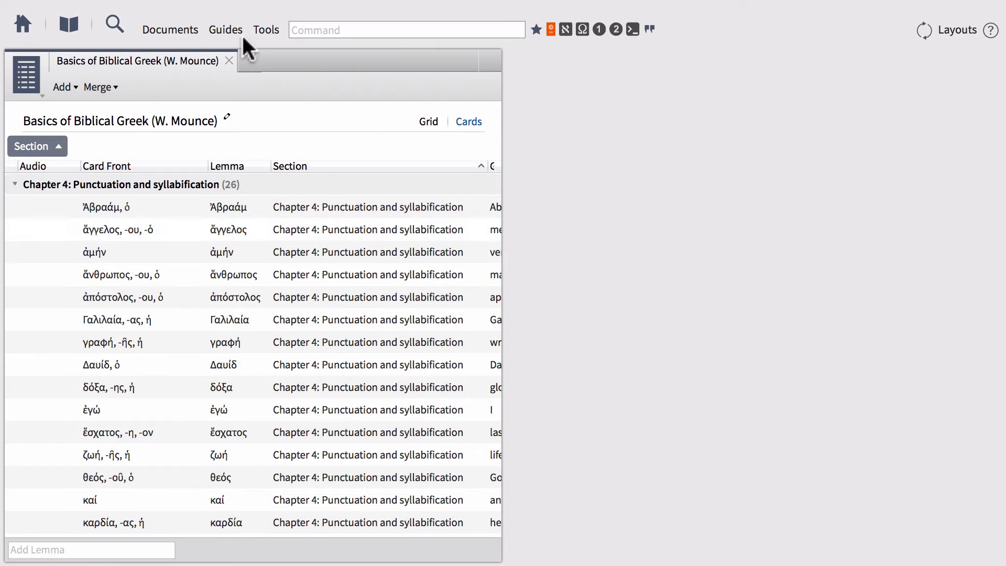
Maximize the word list panel, scroll through its glosses and counts, and select Δαυίδ.
double_click(172, 58)
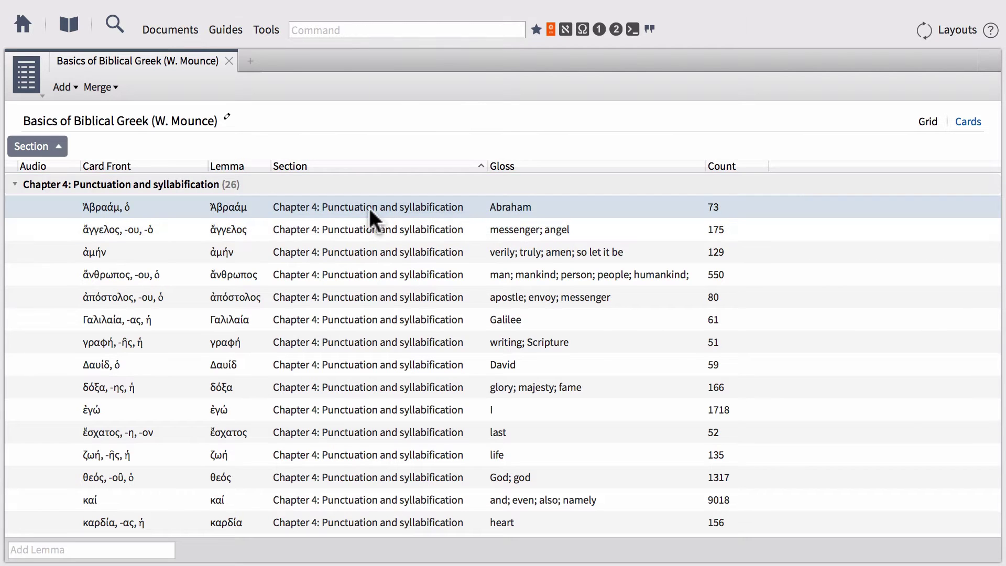
scroll(369, 209, down, 1)
scroll(369, 209, up, 1)
scroll(329, 253, down, 4)
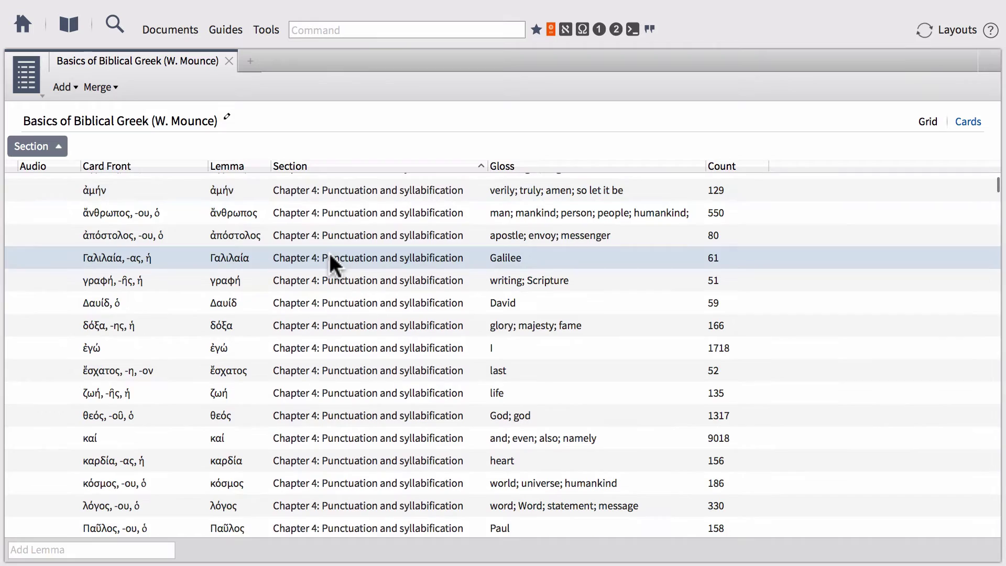
scroll(330, 254, down, 18)
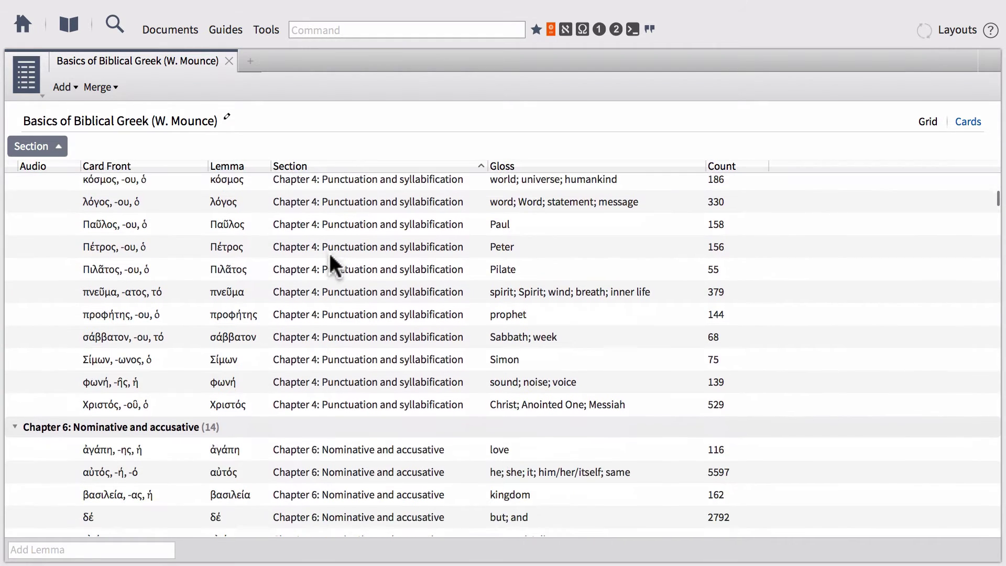
scroll(329, 253, down, 7)
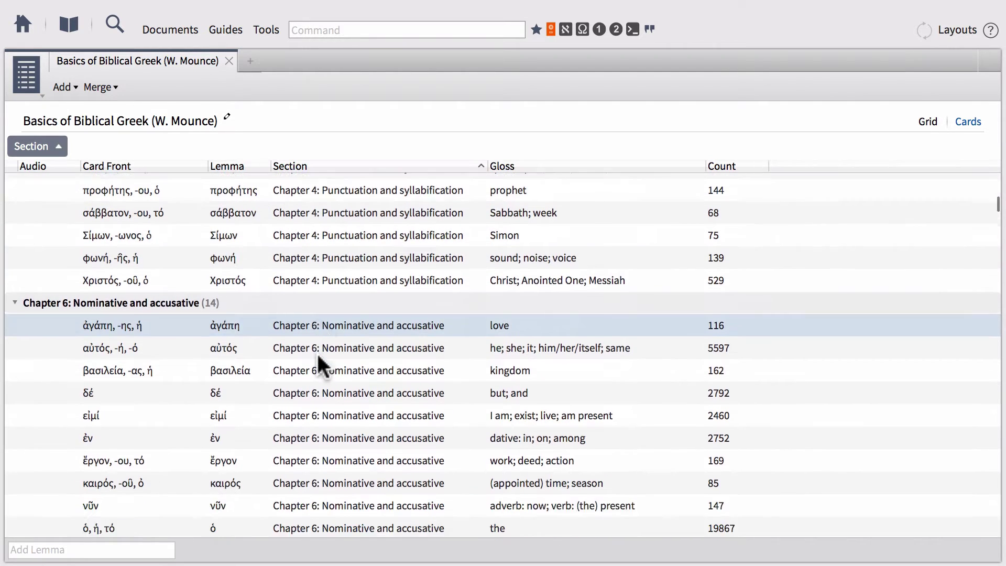
scroll(318, 353, down, 3)
scroll(318, 353, up, 20)
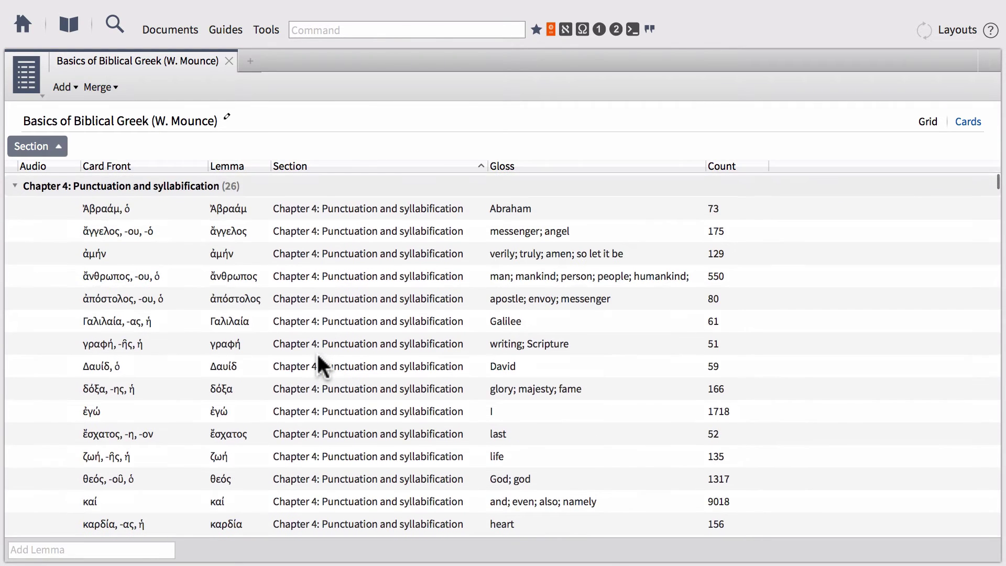
click(316, 365)
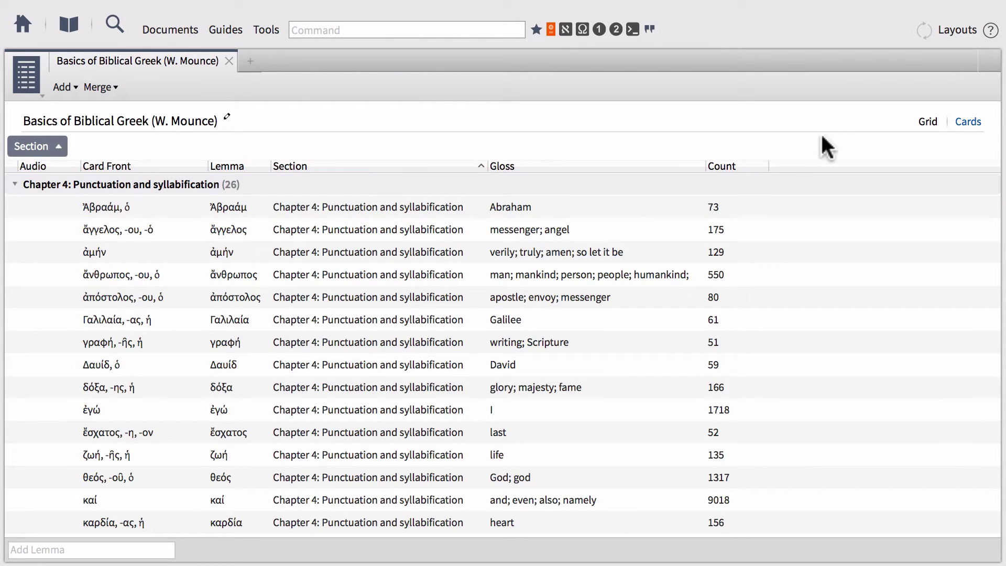
Show the Mounce list as flashcards, settling on Letter paper with 10 cards per page.
click(968, 123)
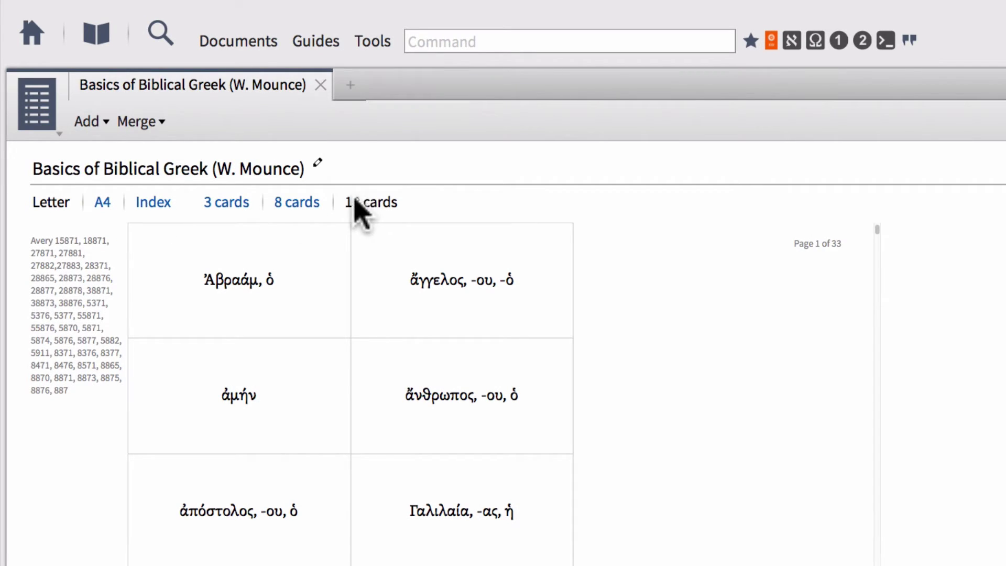
click(304, 207)
click(226, 210)
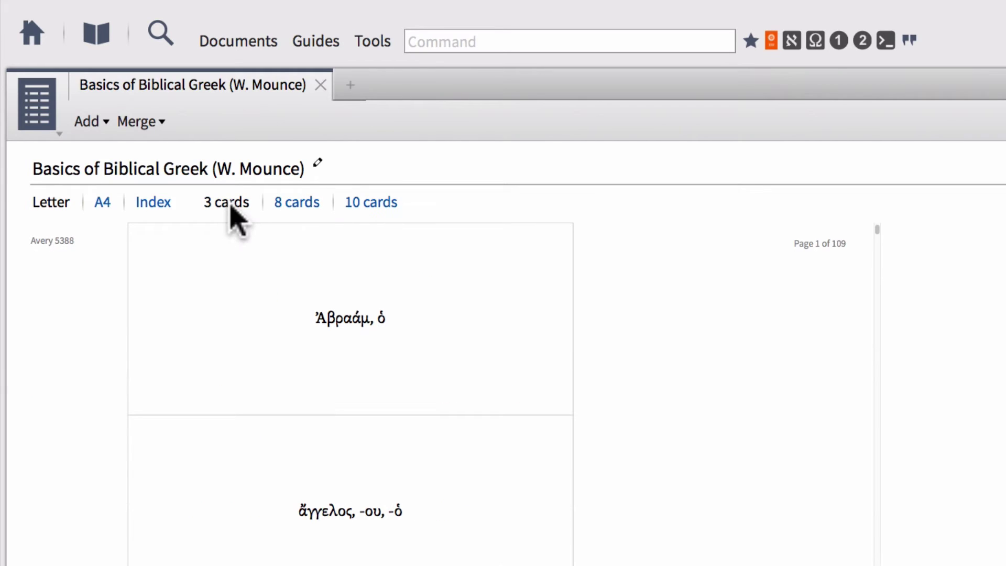
click(153, 205)
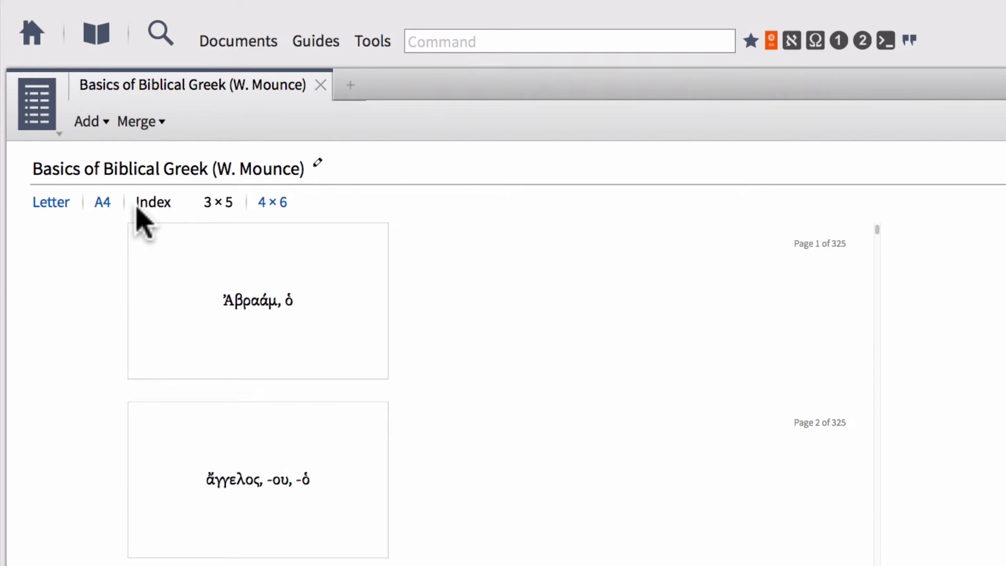
click(102, 205)
click(57, 205)
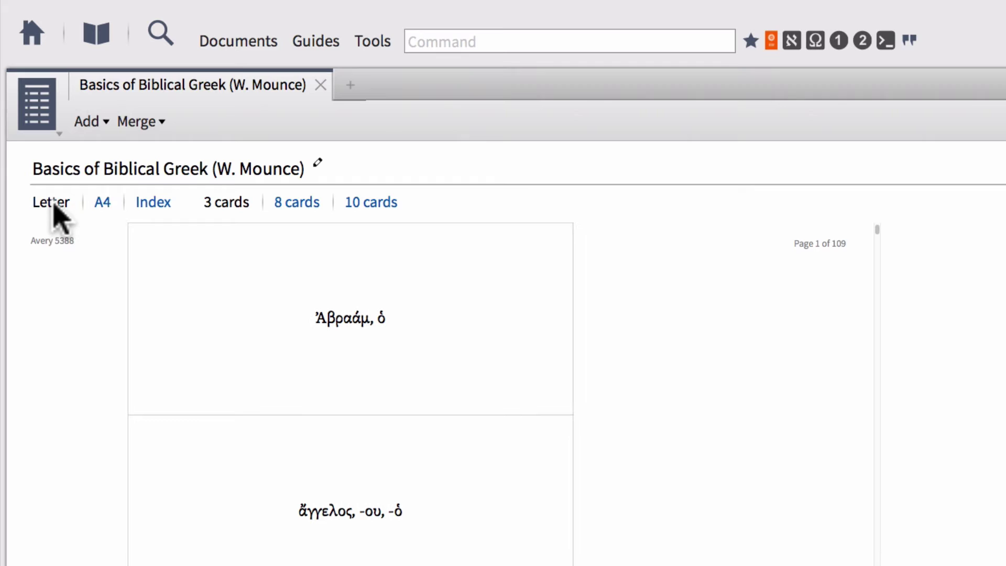
click(302, 205)
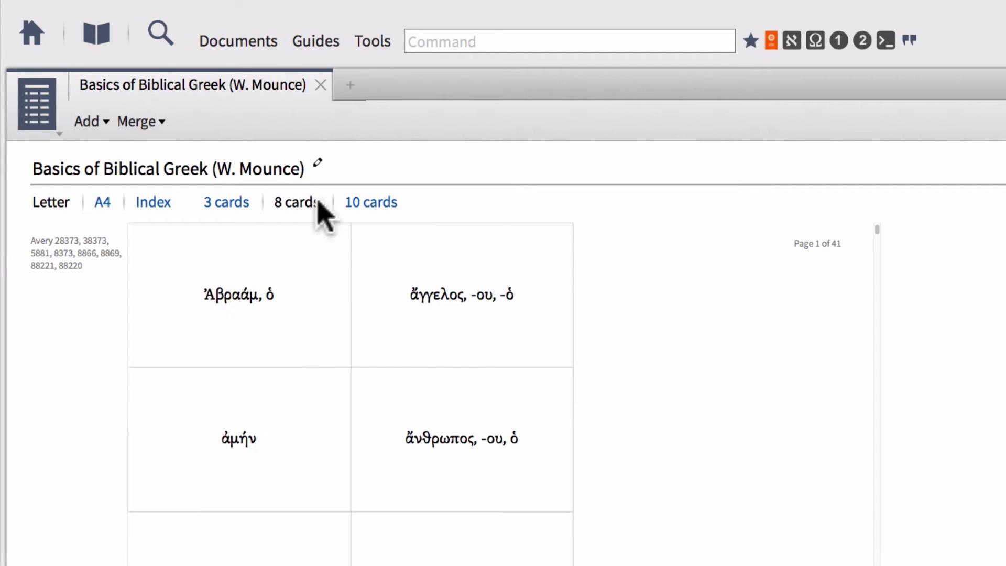
click(382, 204)
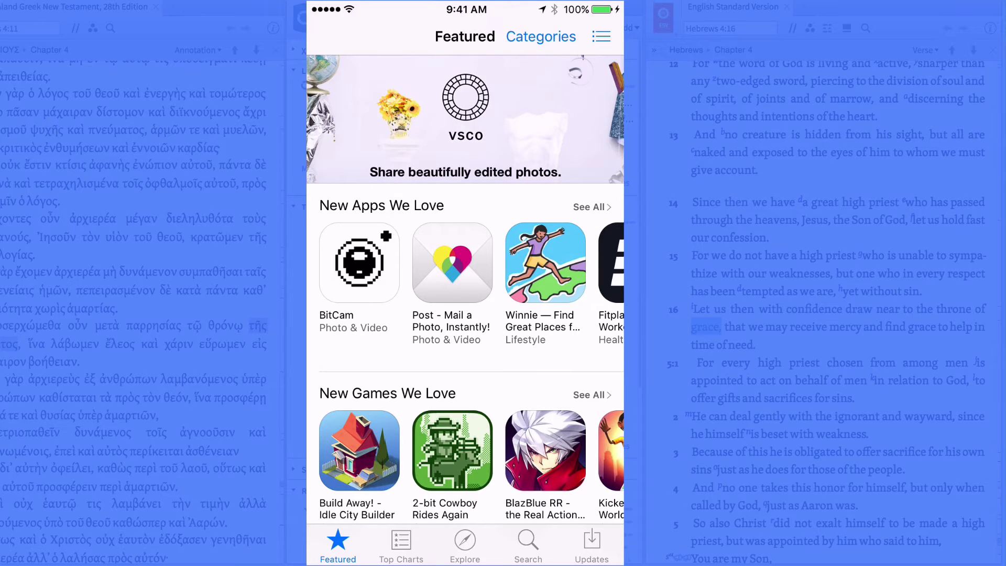
Search the App Store for 'faithlife flashcard' and open Flashcards for Greek and Hebrew.
click(528, 545)
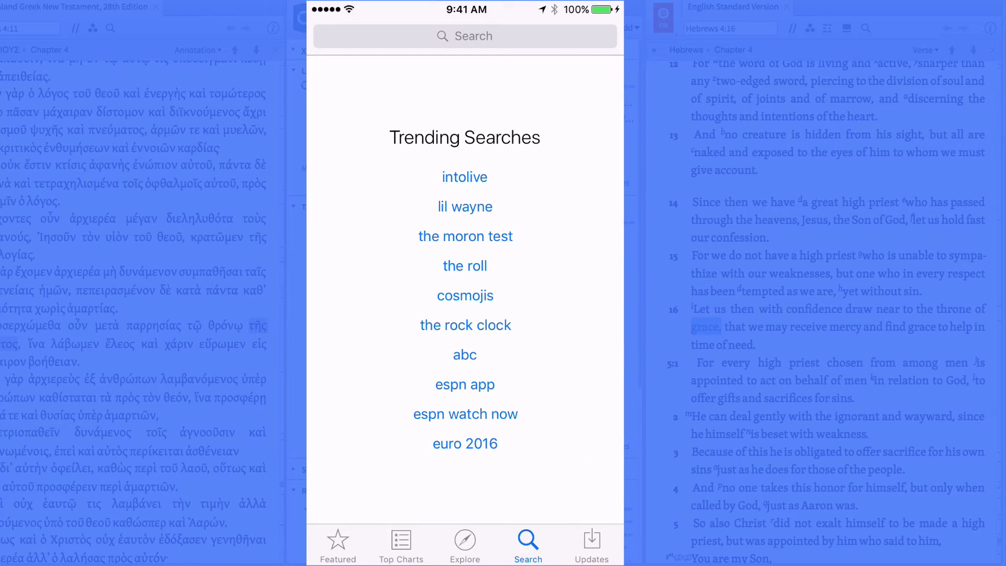
click(338, 35)
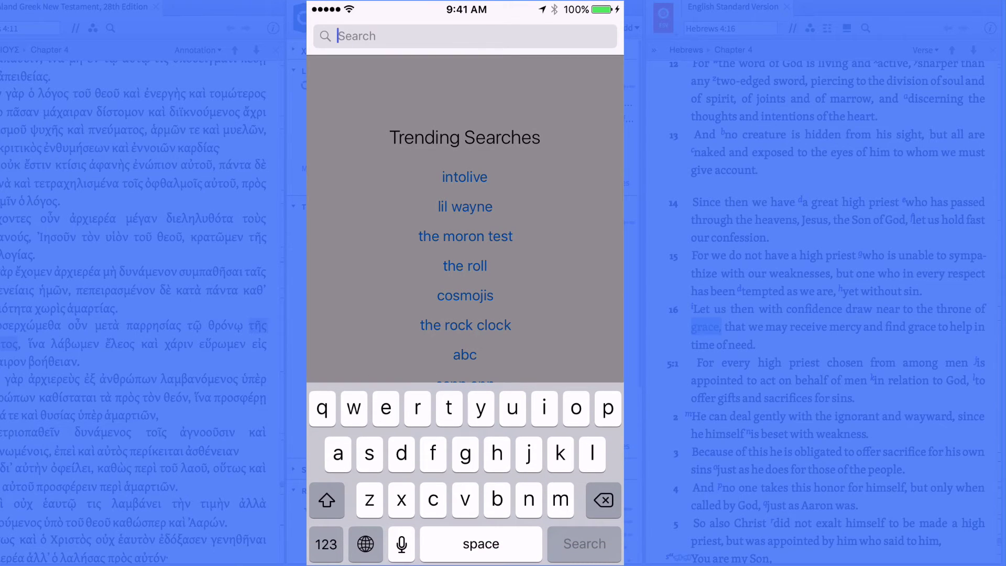
text(faithl)
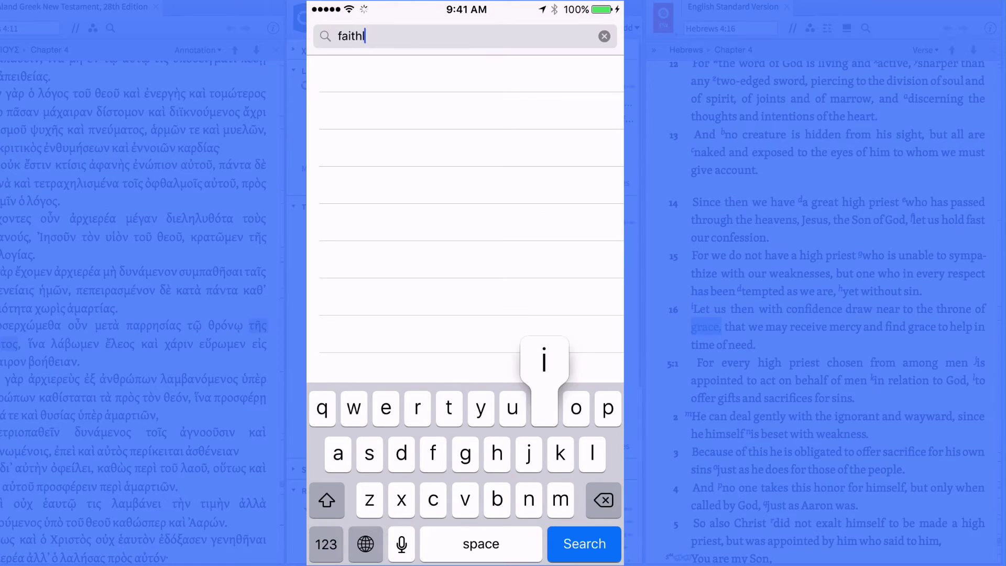
text(ife fl)
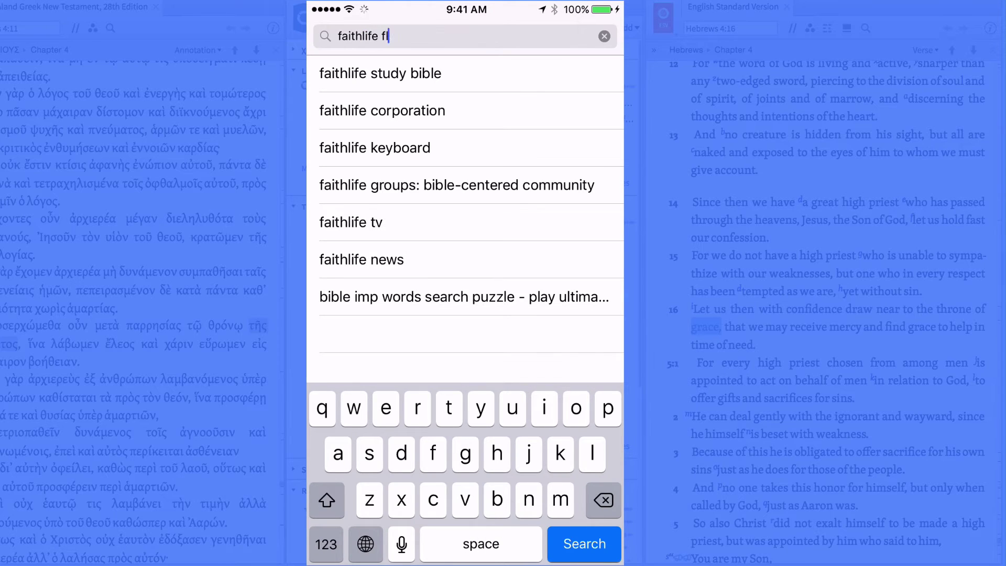
text(ashcard)
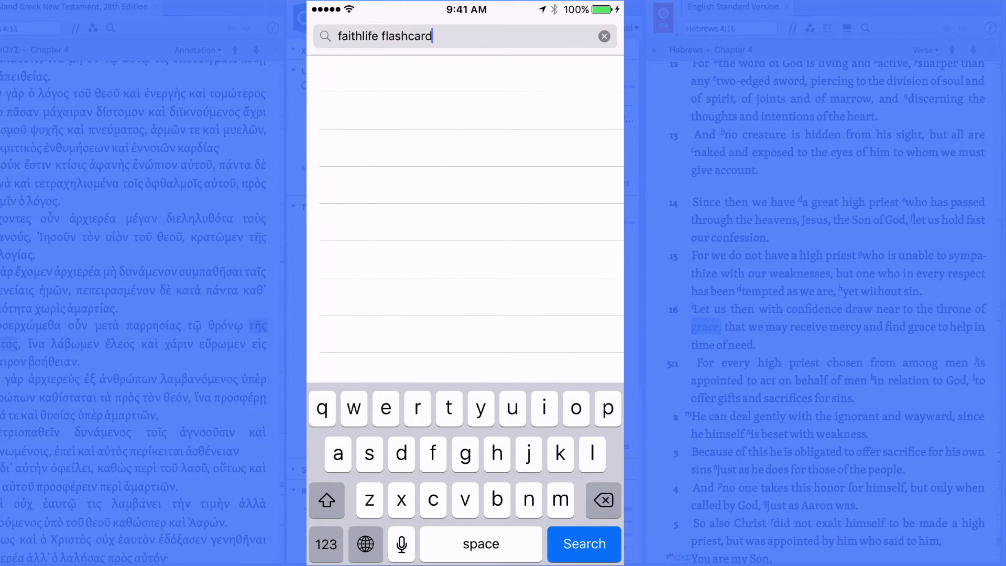
key(Return)
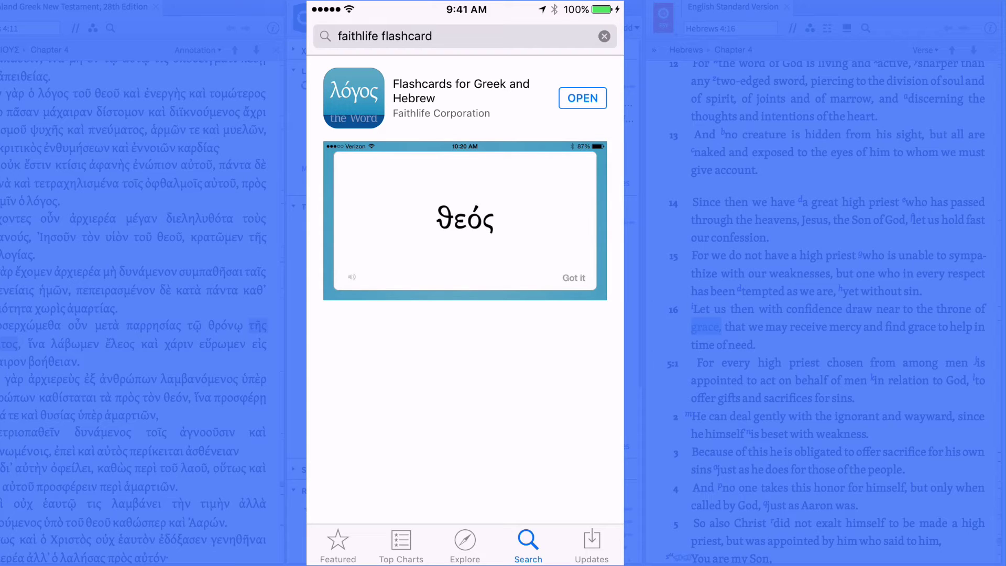
click(582, 98)
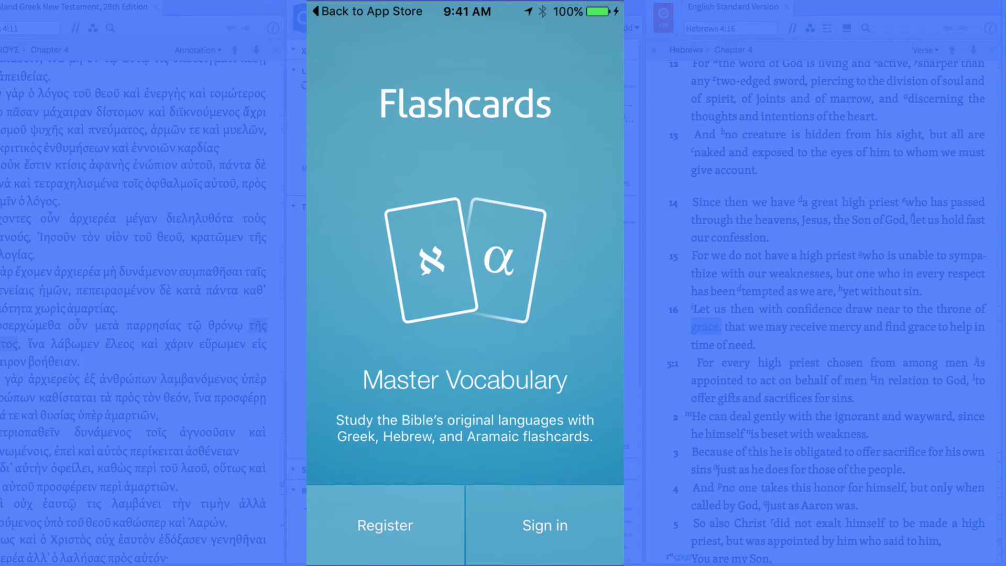
Sign in to Flashcards and scroll through the Stacks list, then back to its top.
click(545, 525)
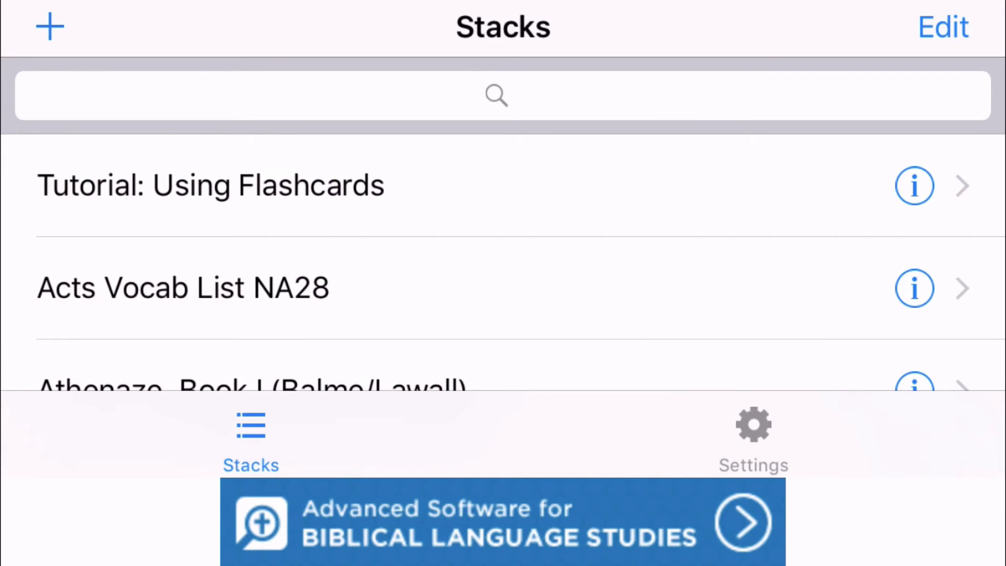
scroll(503, 236, down, 4)
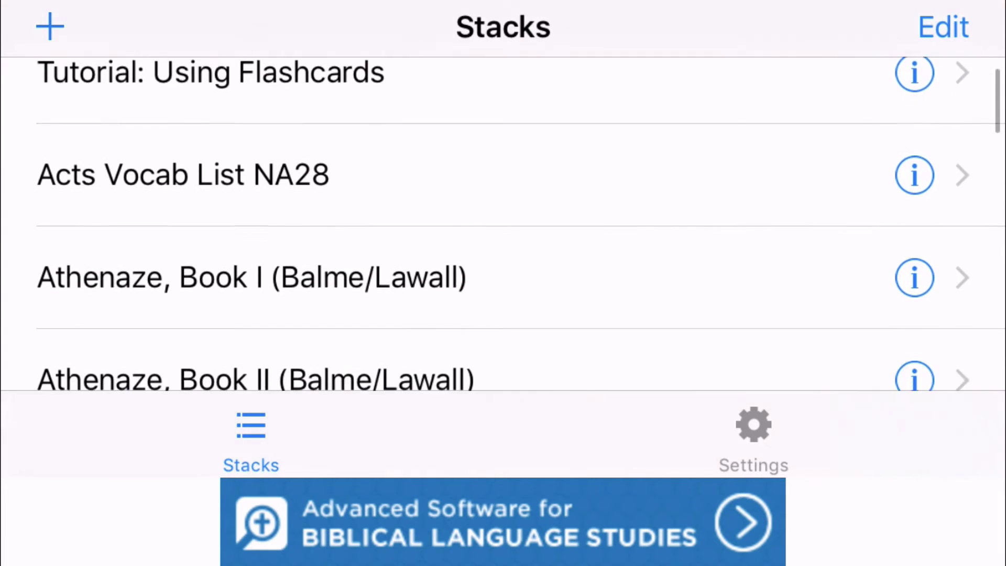
scroll(503, 225, down, 4)
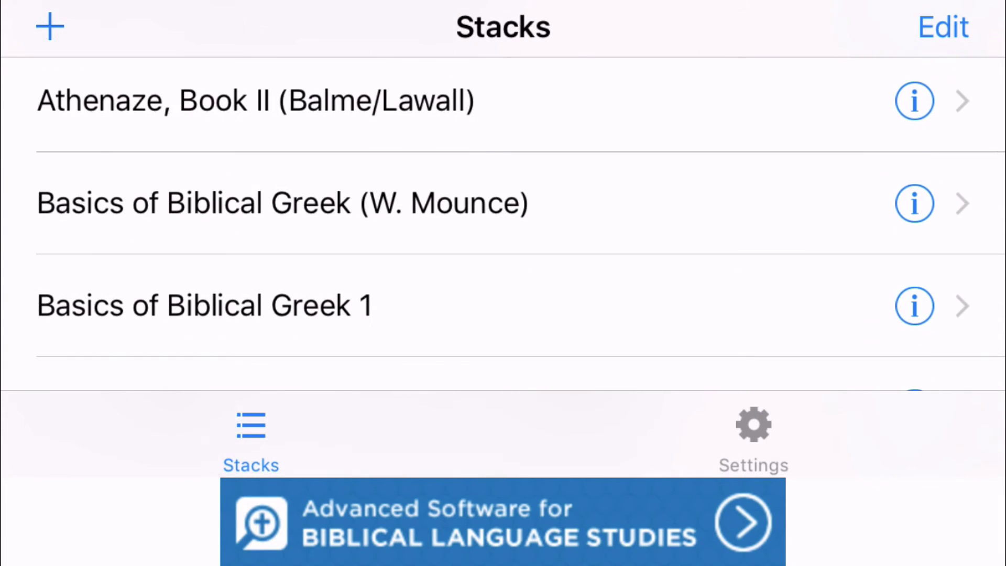
scroll(503, 225, down, 4)
scroll(503, 225, up, 8)
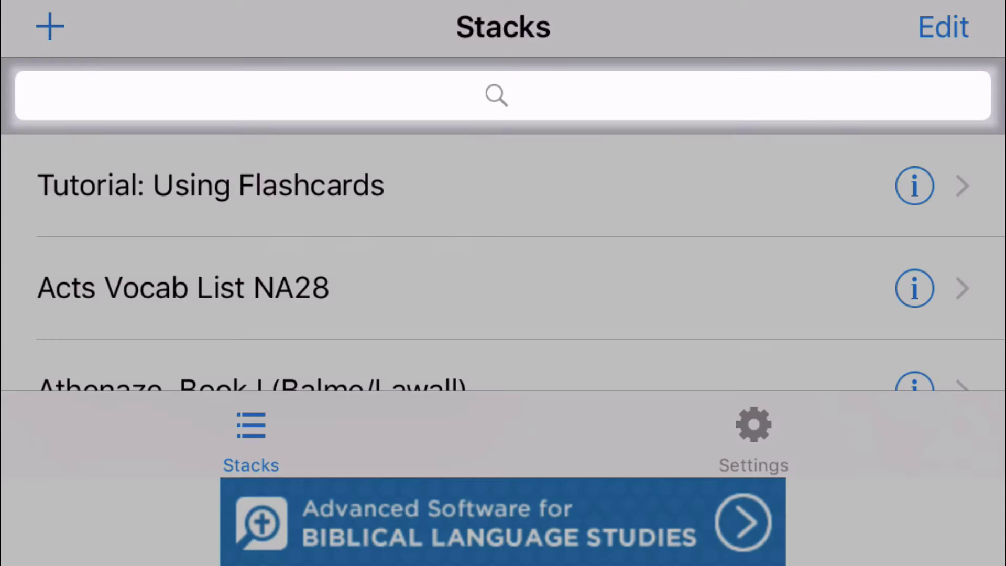
Search the stacks for 'Mounce' and open the Basics of Biblical Greek (W. Mounce) stack.
click(496, 95)
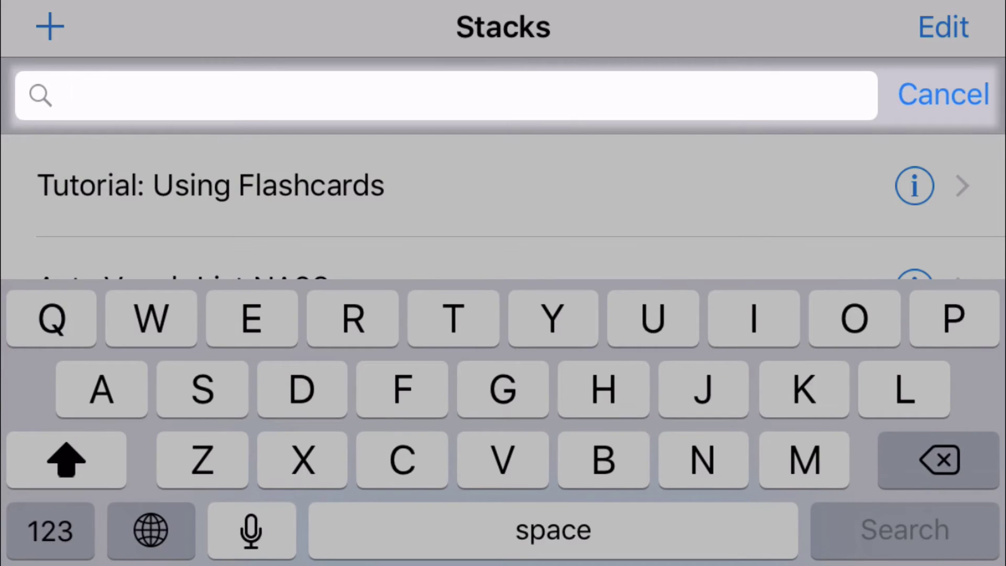
text(Mou)
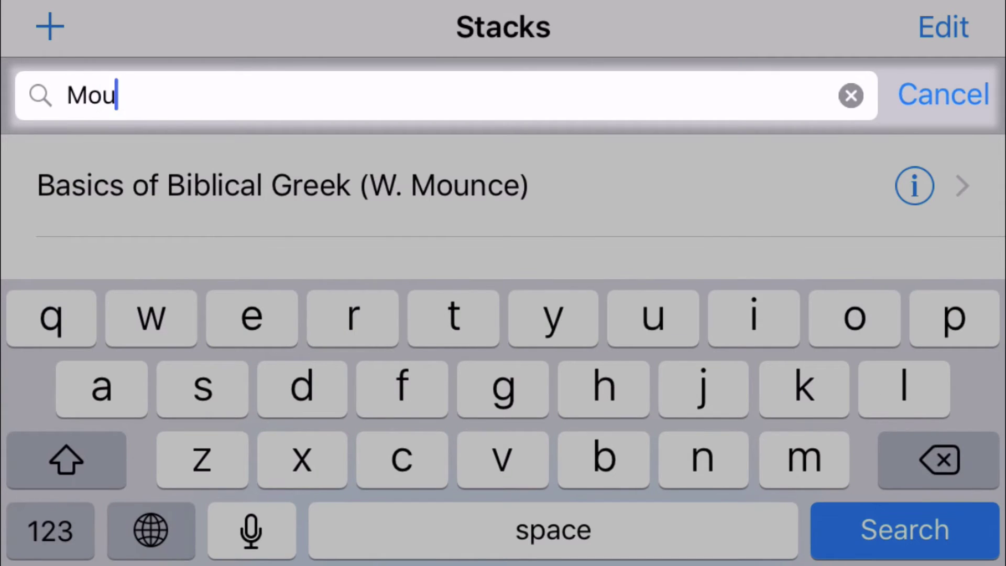
text(nce)
key(Return)
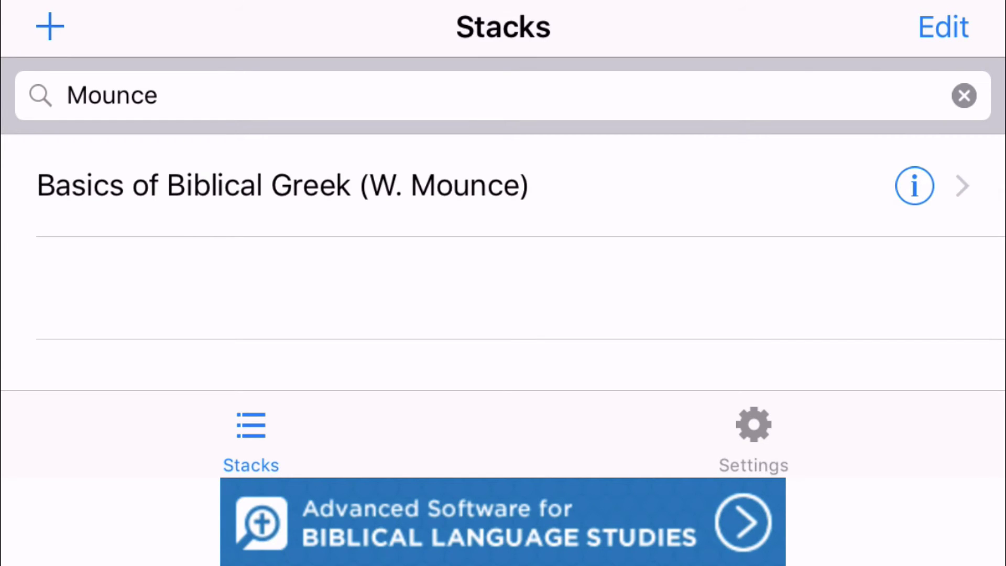
click(283, 186)
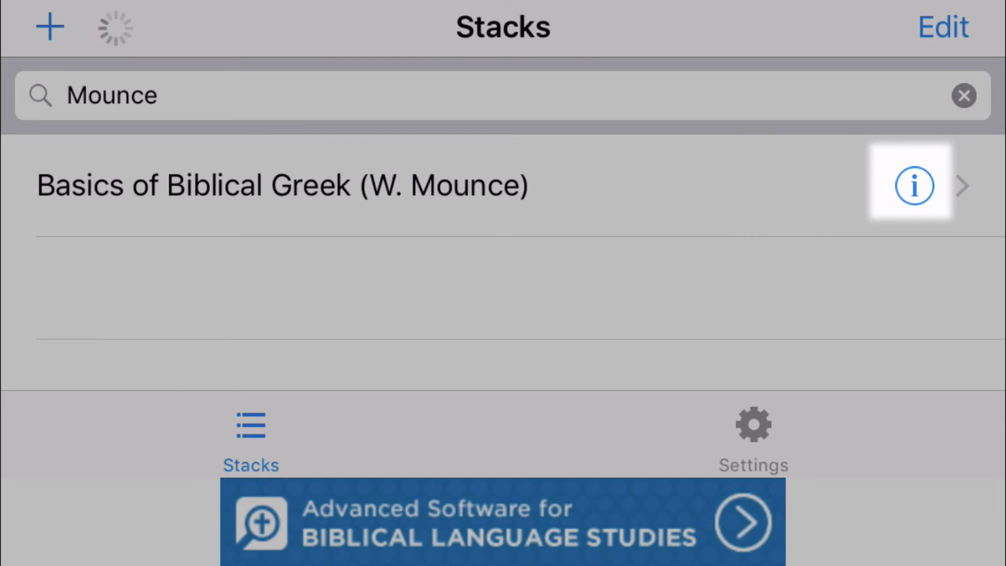
Show the Basics of Biblical Greek (W. Mounce) stack details: 325 cards, 69 learned, 256 to go.
click(914, 185)
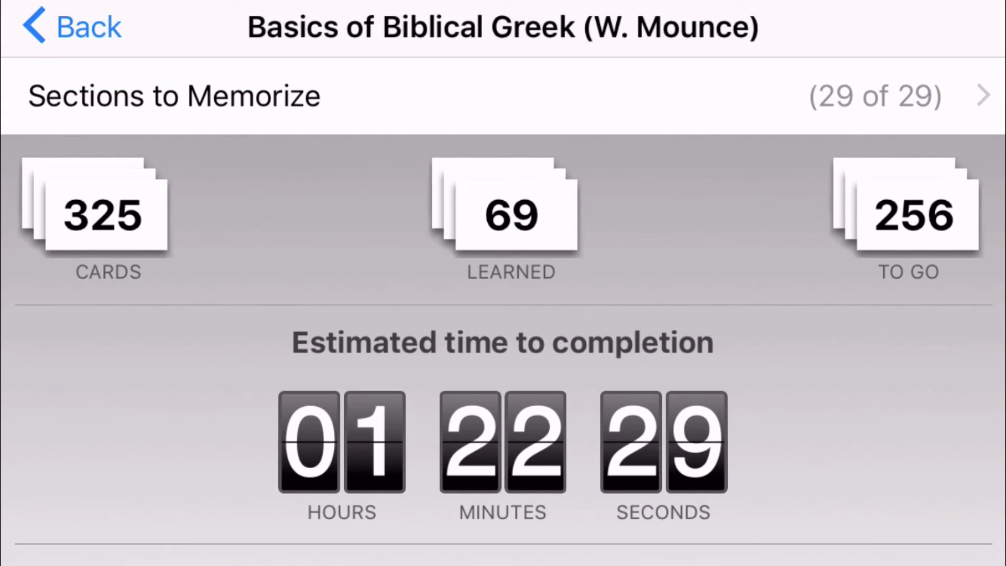
scroll(503, 315, down, 3)
scroll(503, 314, up, 3)
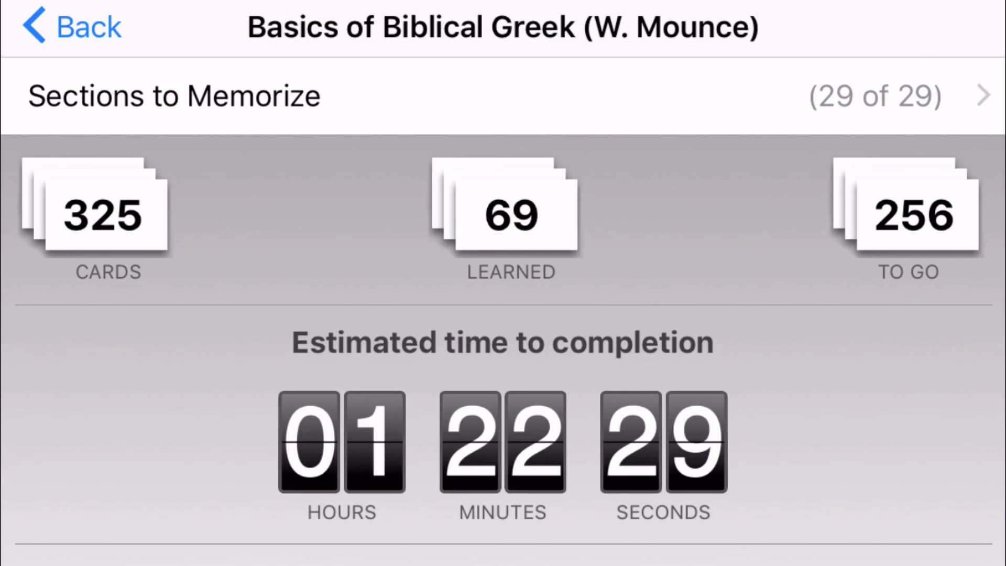
click(173, 95)
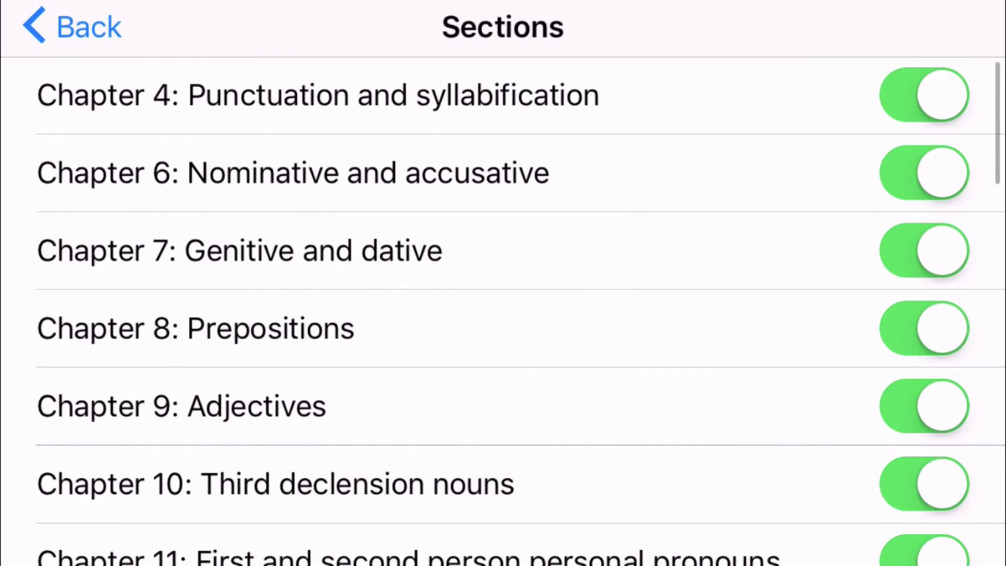
scroll(503, 309, down, 10)
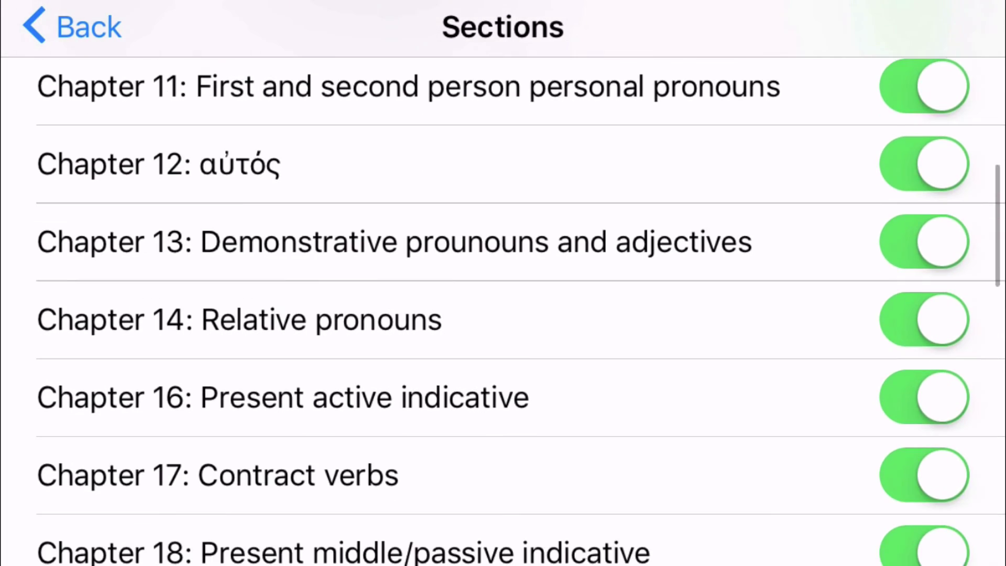
scroll(503, 309, down, 10)
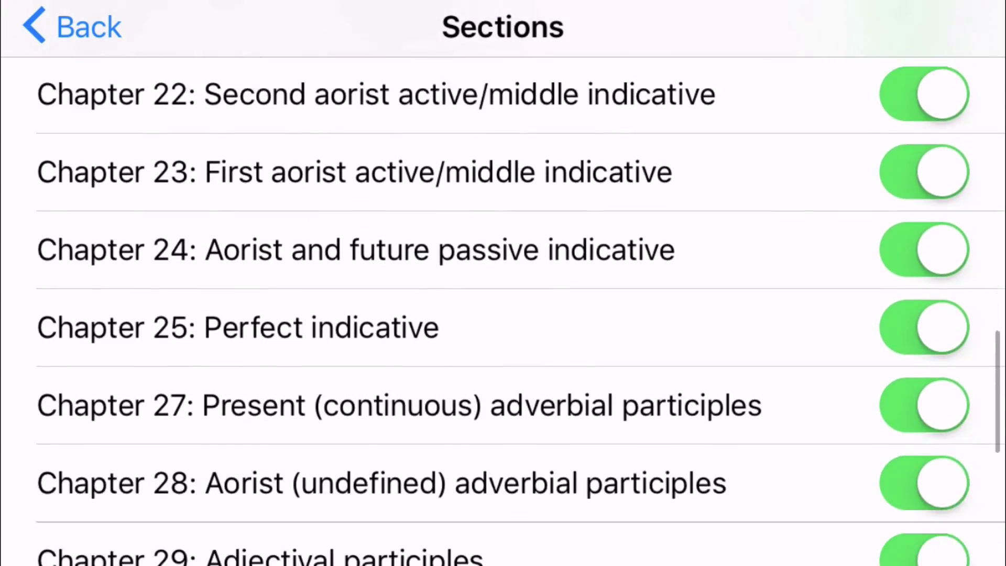
scroll(503, 309, down, 3)
scroll(503, 309, up, 15)
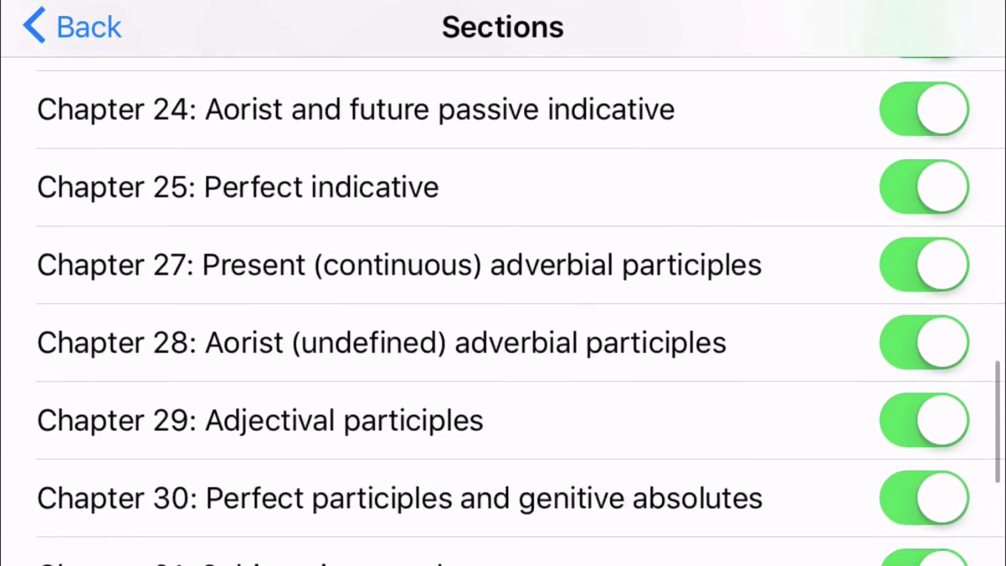
scroll(503, 309, up, 8)
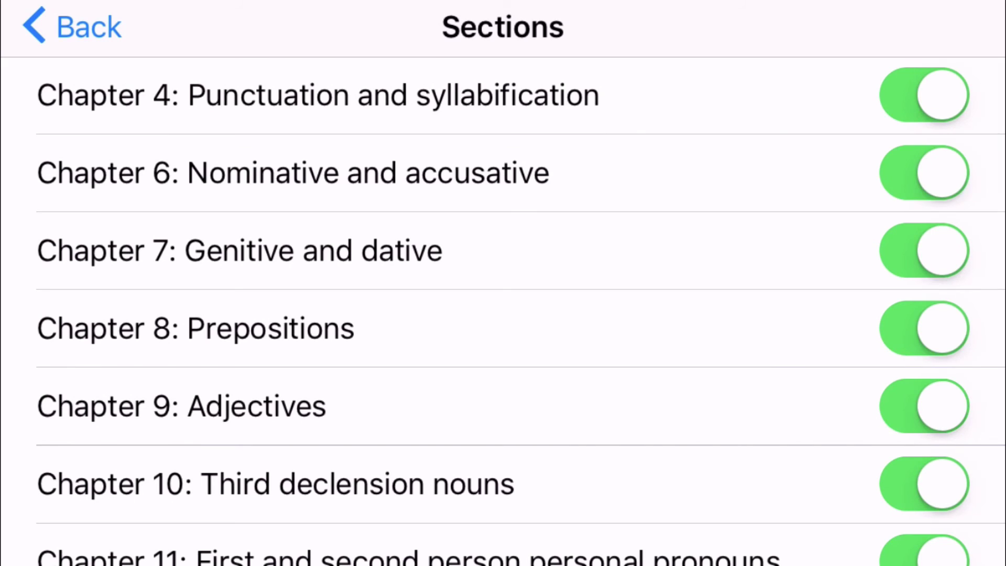
click(924, 173)
click(925, 250)
click(925, 327)
click(924, 406)
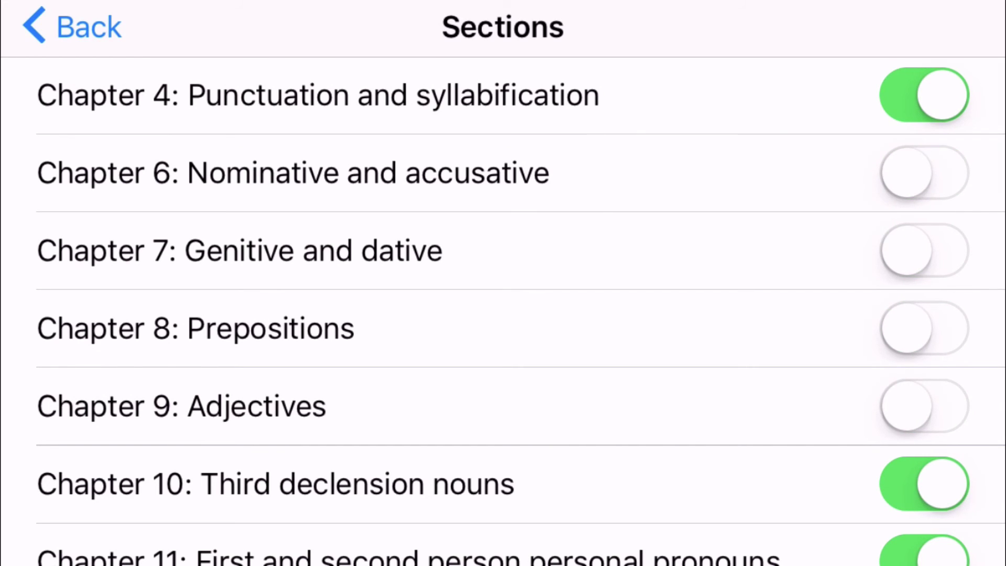
click(925, 173)
click(925, 251)
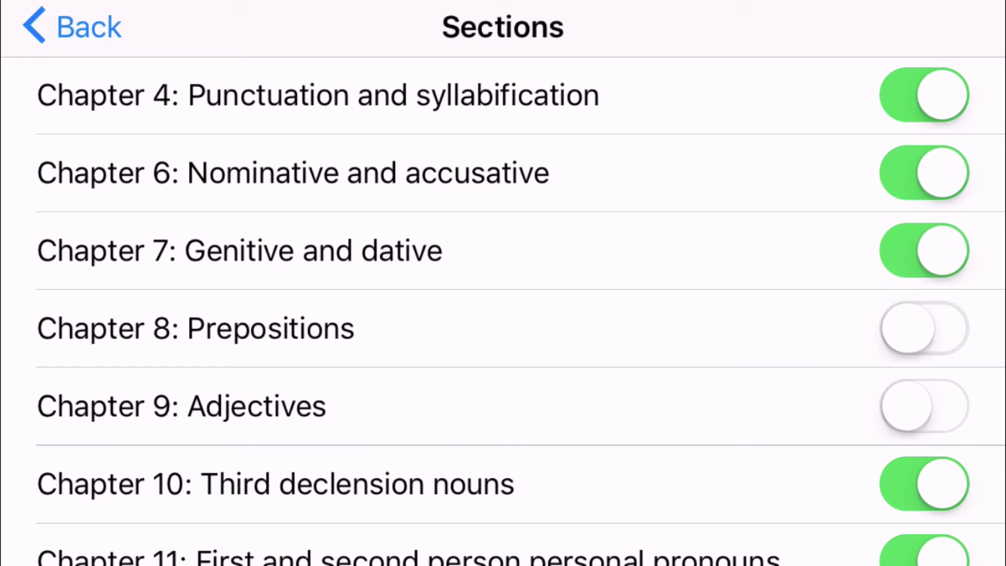
click(924, 328)
click(924, 406)
scroll(503, 309, down, 3)
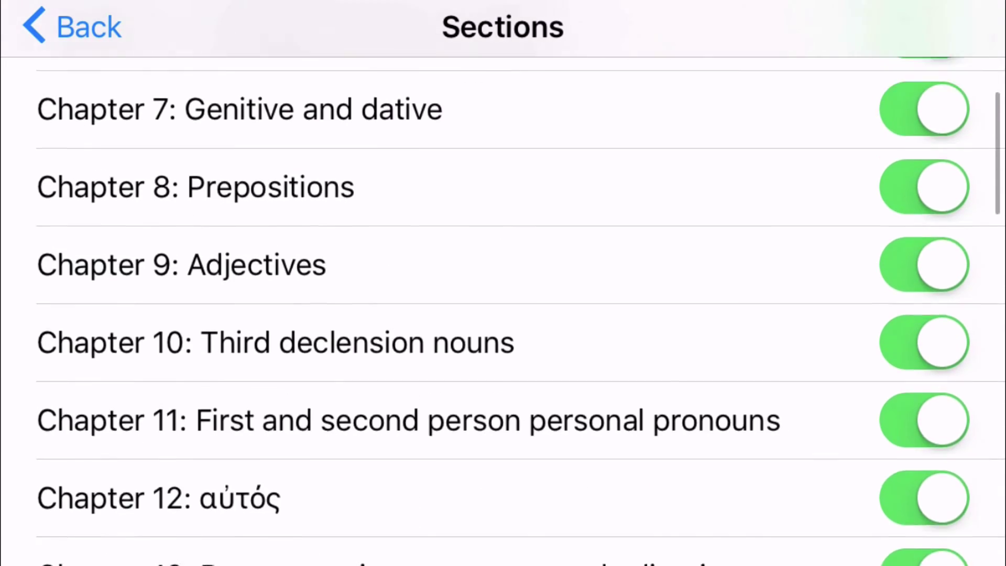
scroll(503, 309, up, 3)
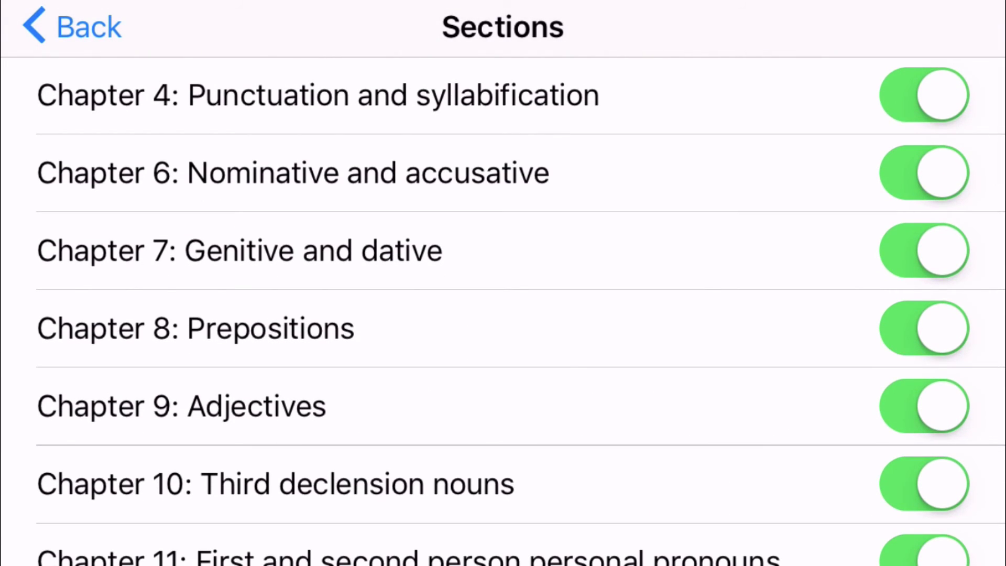
click(72, 26)
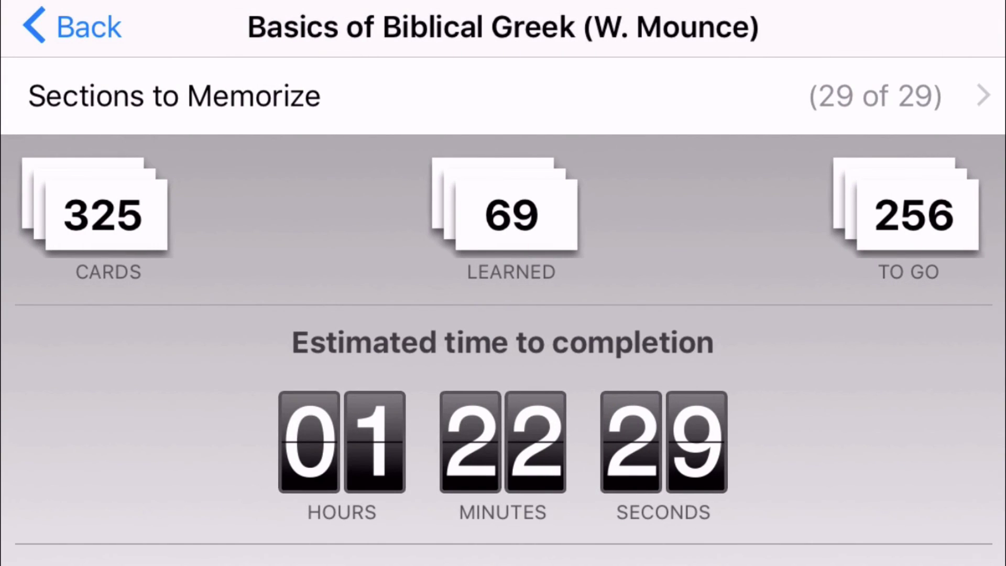
Go back to the Stacks list still filtered by "Mounce" to the Basics of Biblical Greek stack.
click(72, 26)
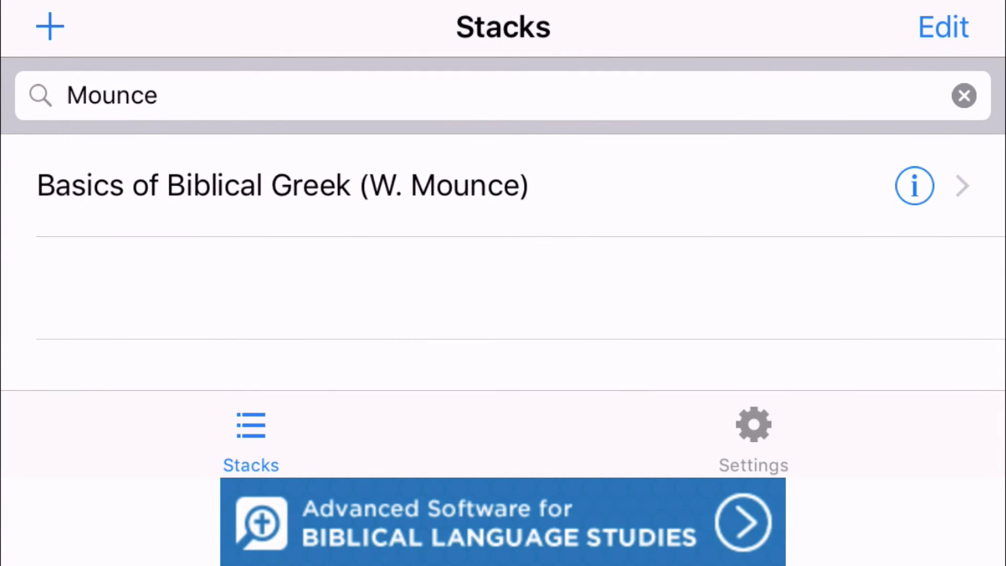